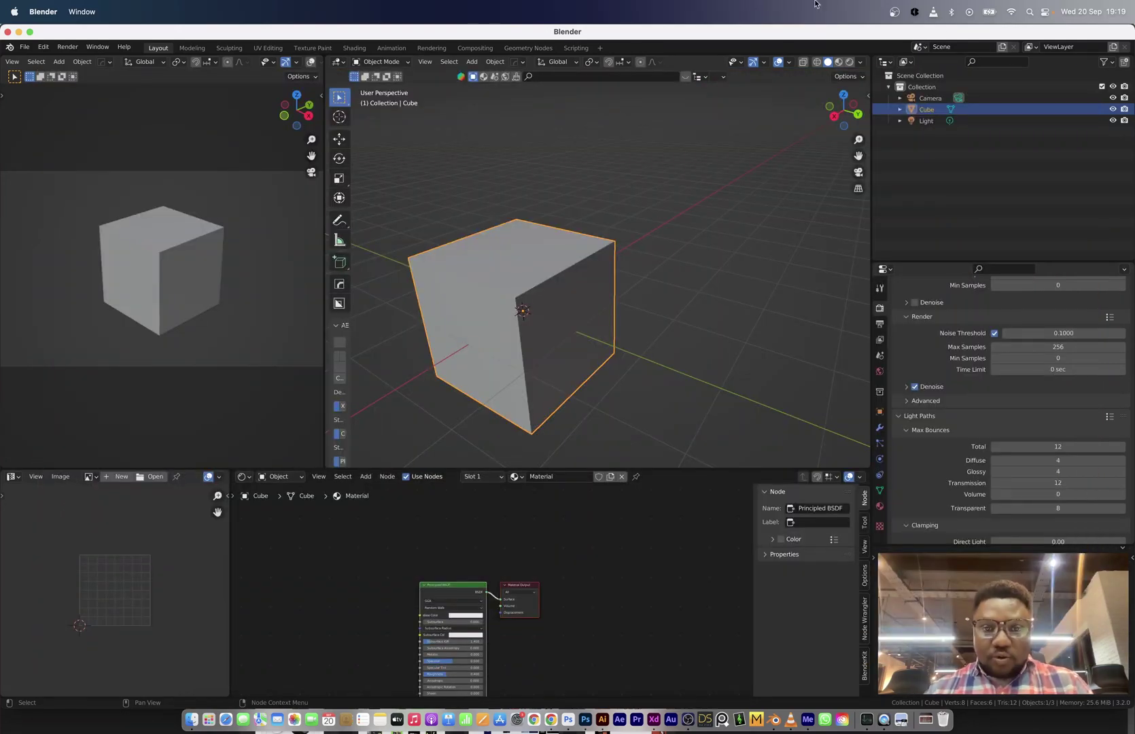
- Scale the default cube down to about half its size and stretch it along the X axis to about twice its width
middle_click_drag(585, 349, 568, 334)
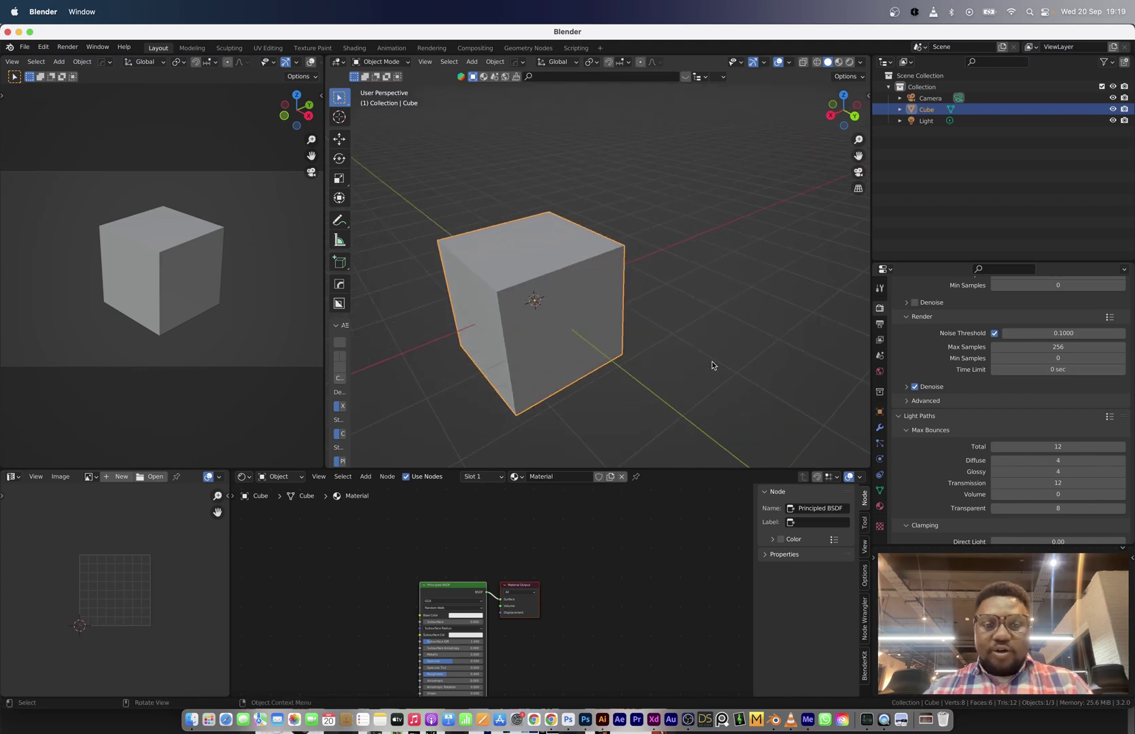
key("s")
left_click(631, 333)
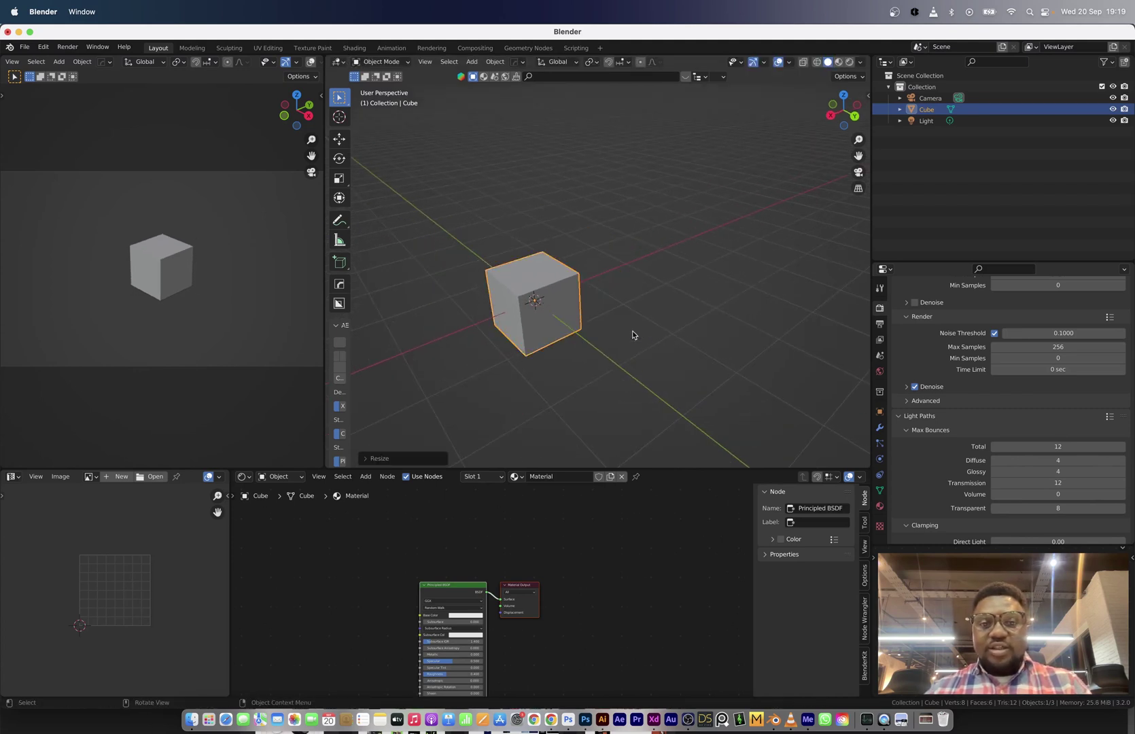
key("s")
key("x")
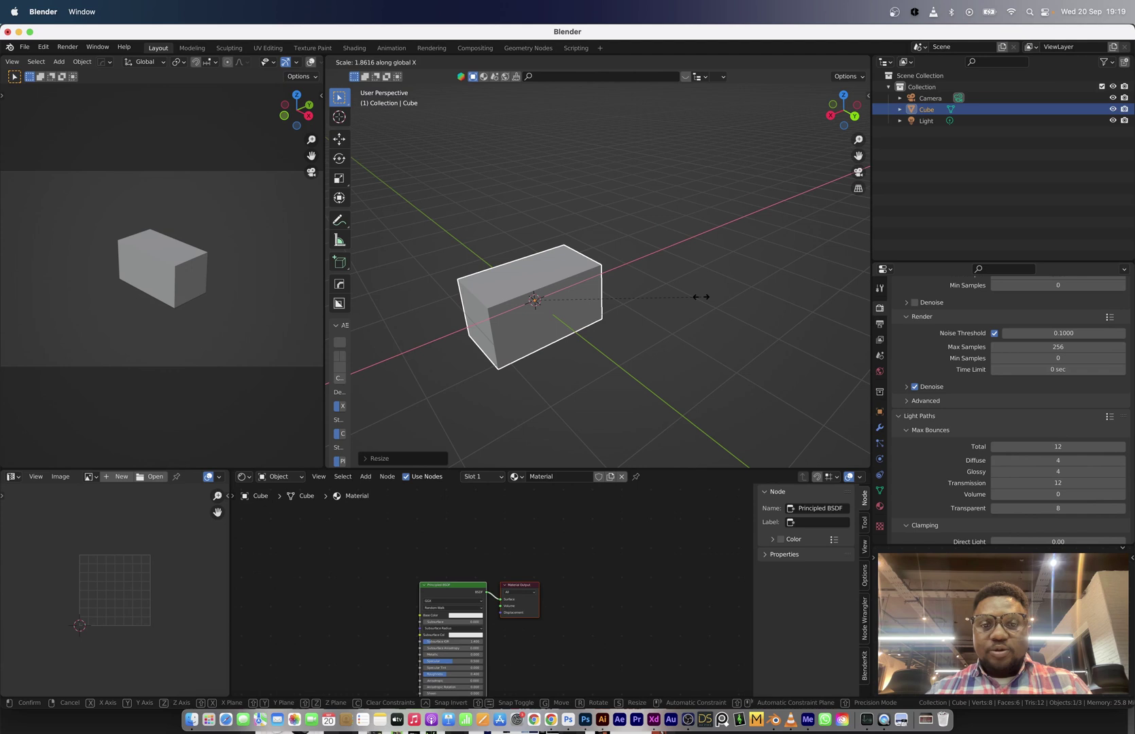
left_click(727, 274)
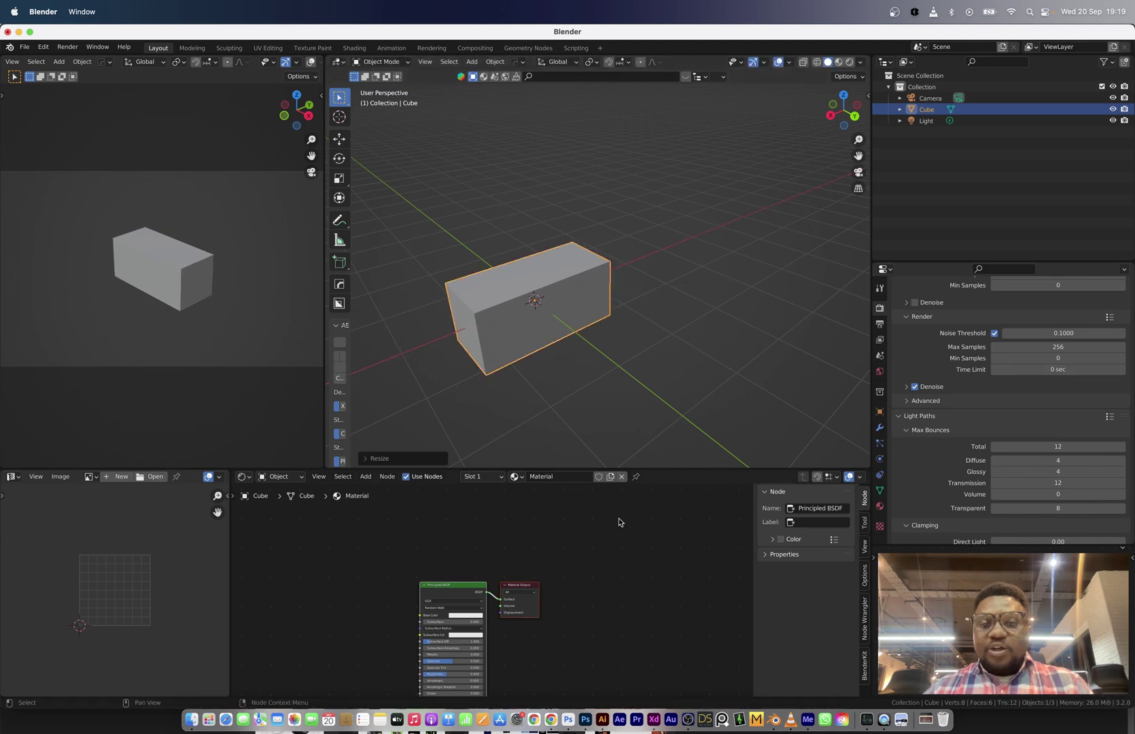
- Remove the block's existing material and show the 3D viewport in rendered shading
left_click(621, 477)
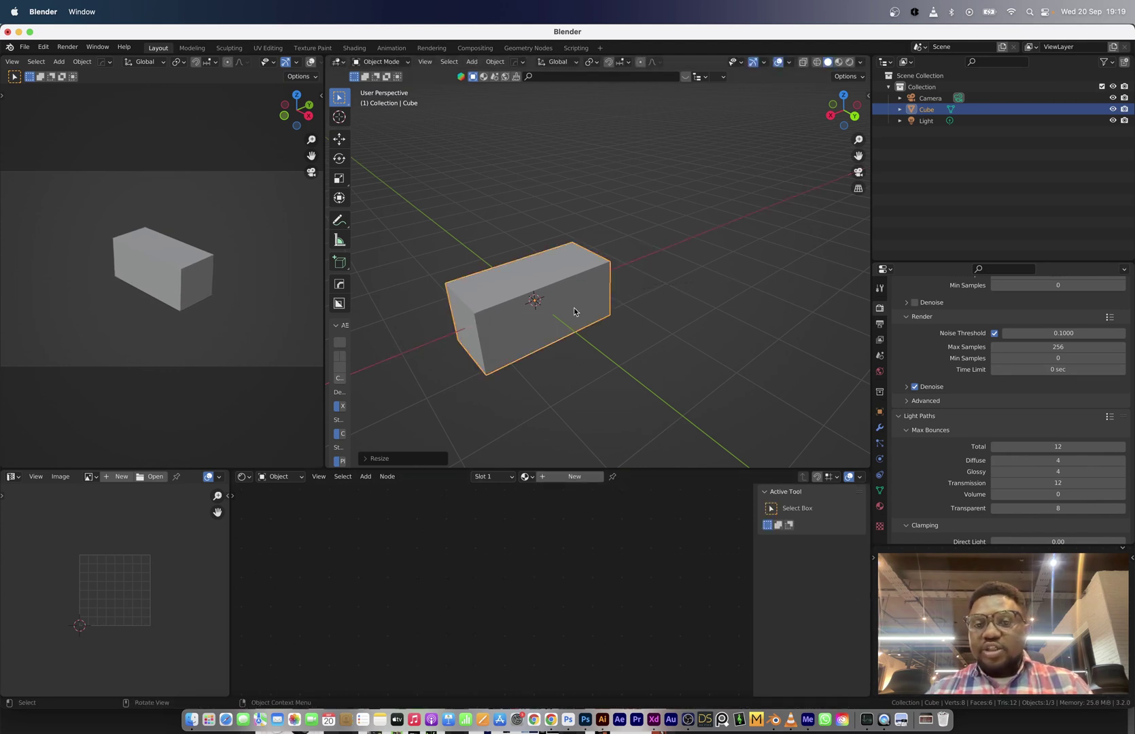
left_click(879, 371)
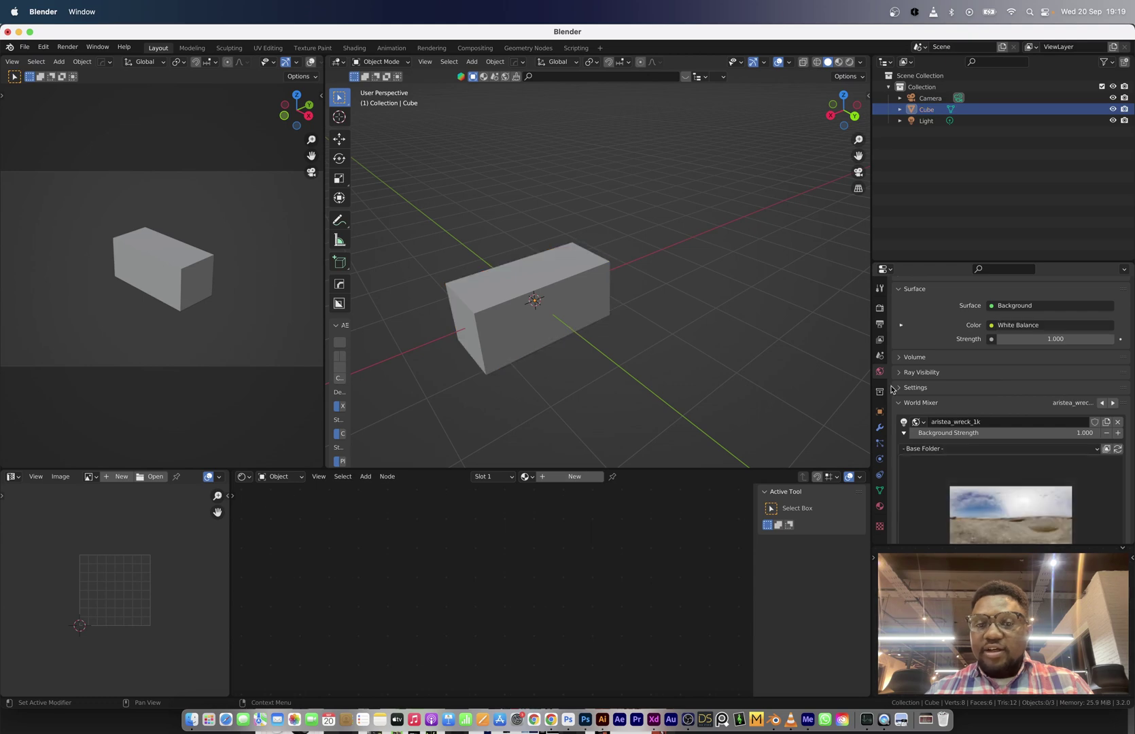
key("z")
left_click(646, 324)
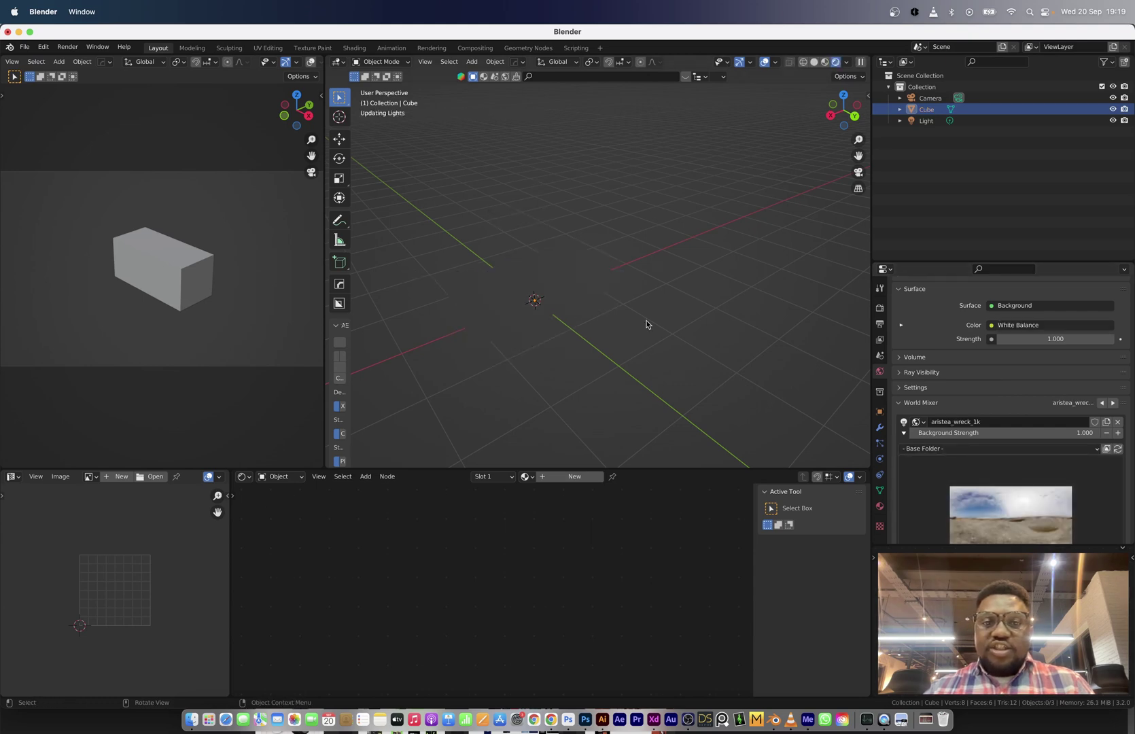
- Apply the block's object transform and give it a new material
left_click(548, 278)
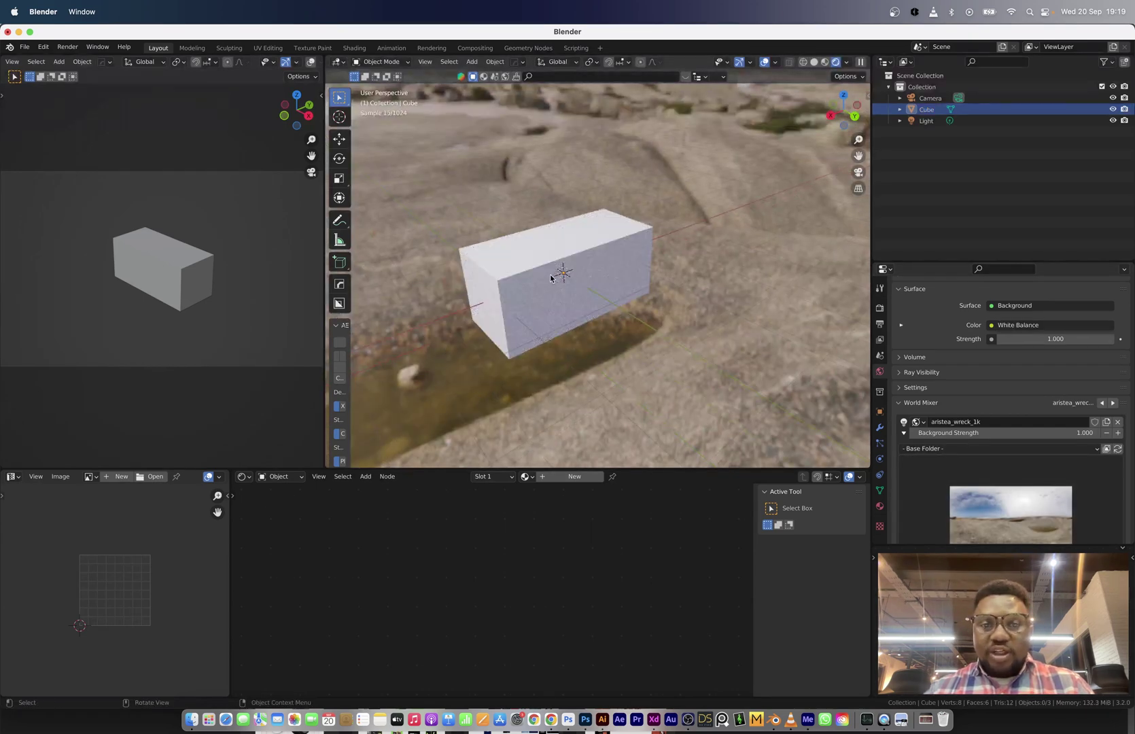
key("ctrl+a")
left_click(521, 299)
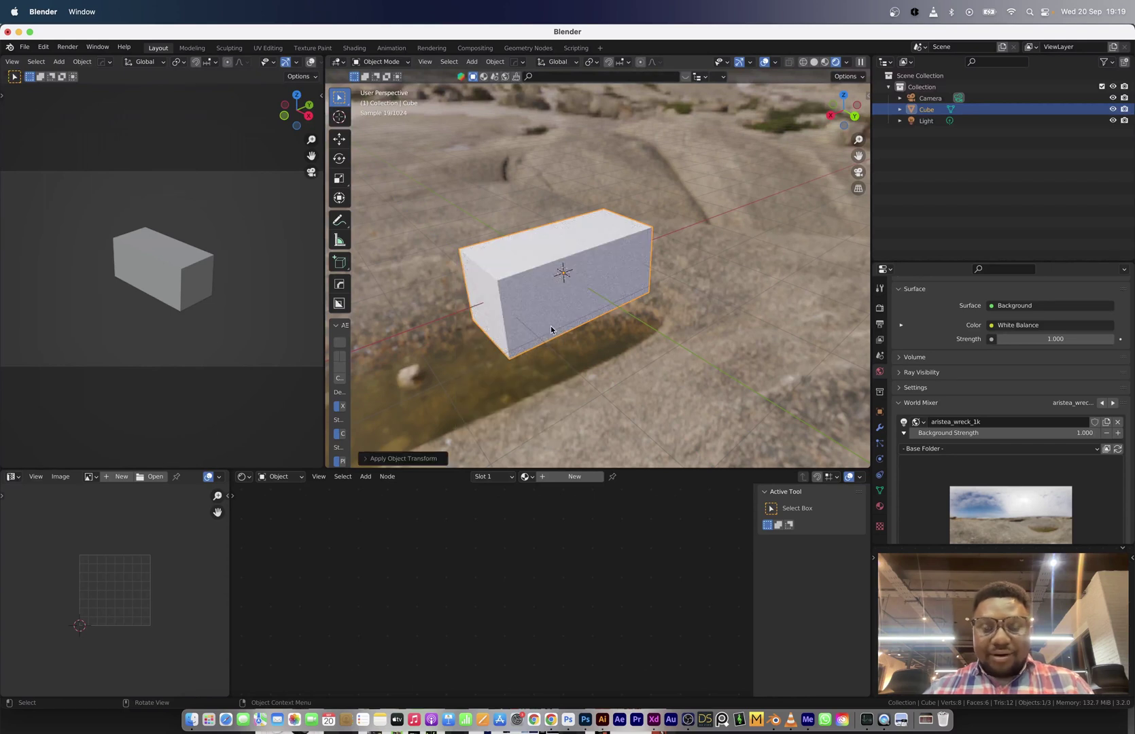
left_click(561, 477)
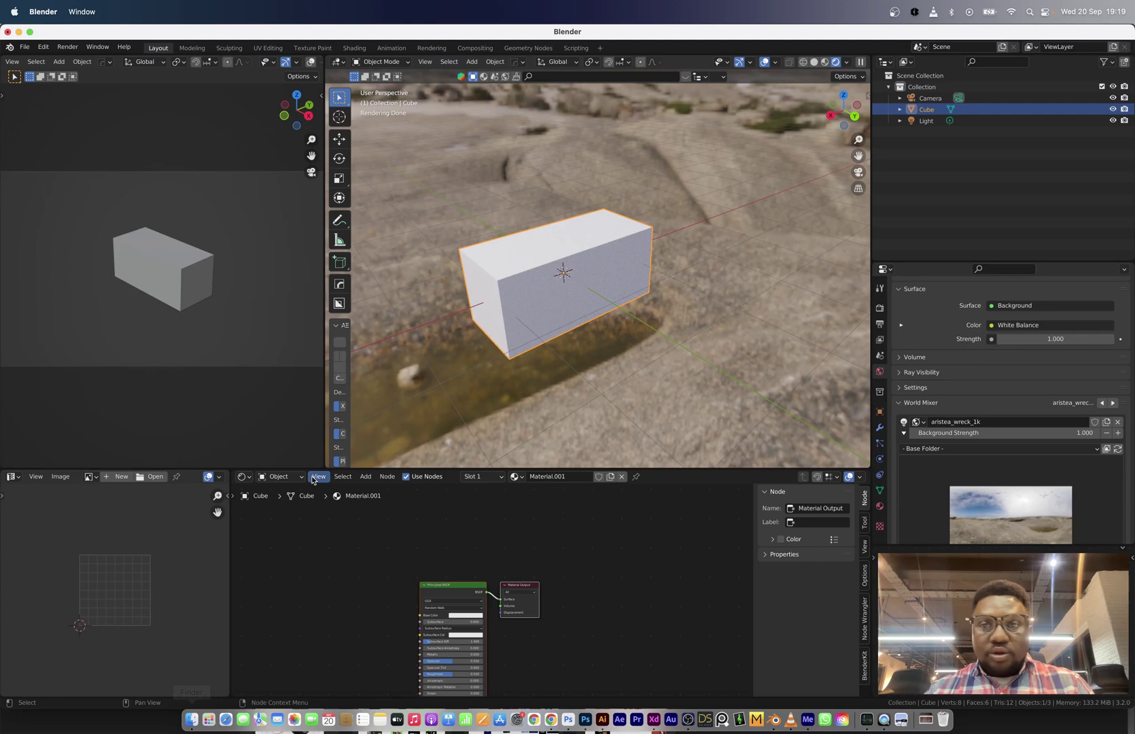
- Switch to the browser and bring the downloaded TexturesCom_ConcreteWornPaint0067_M image into Blender's Image Editor
key("ctrl+Right")
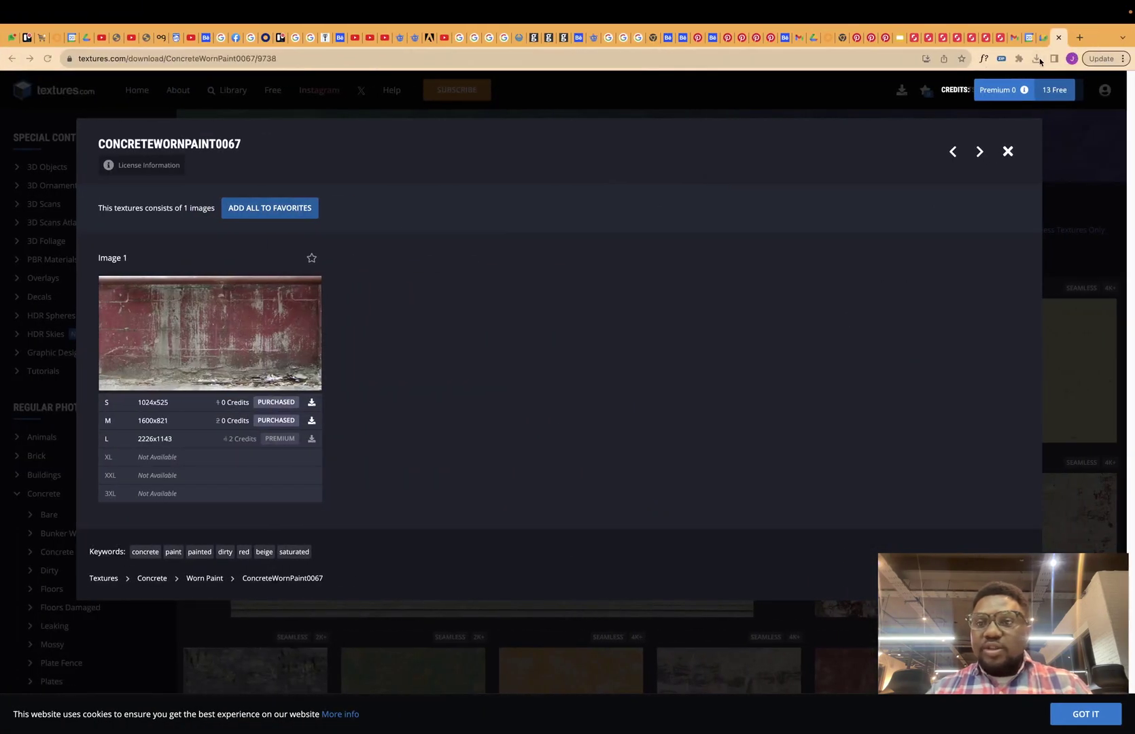
left_click(1036, 59)
left_click_drag(944, 112, 127, 550)
key("super+Tab")
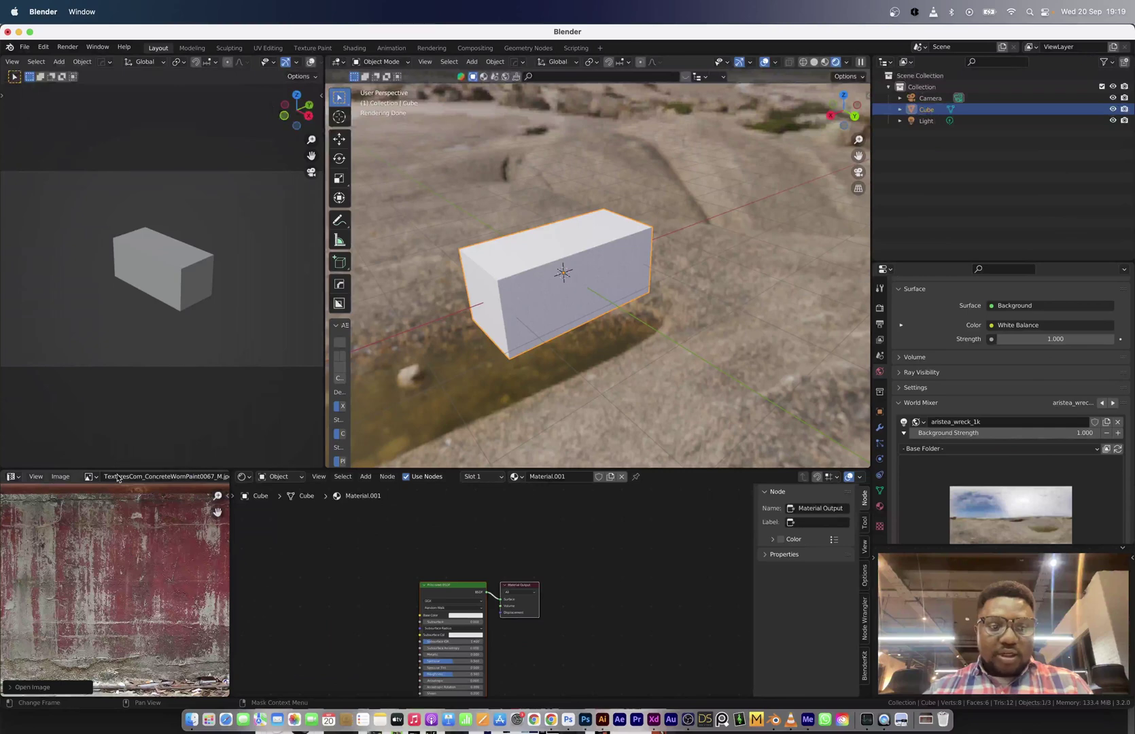
- Add the concrete paint image to the material as an Image Texture node, connect its Color to Base Color, and enlarge the node editor
left_click_drag(89, 478, 319, 611)
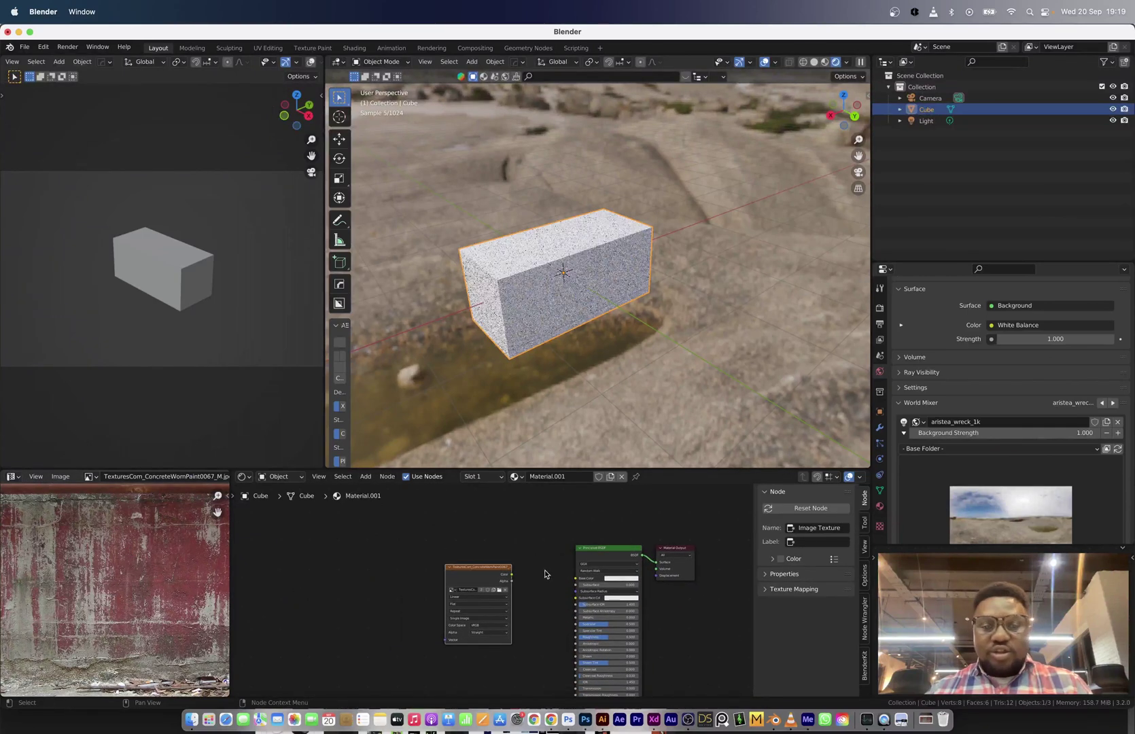
left_click(429, 585)
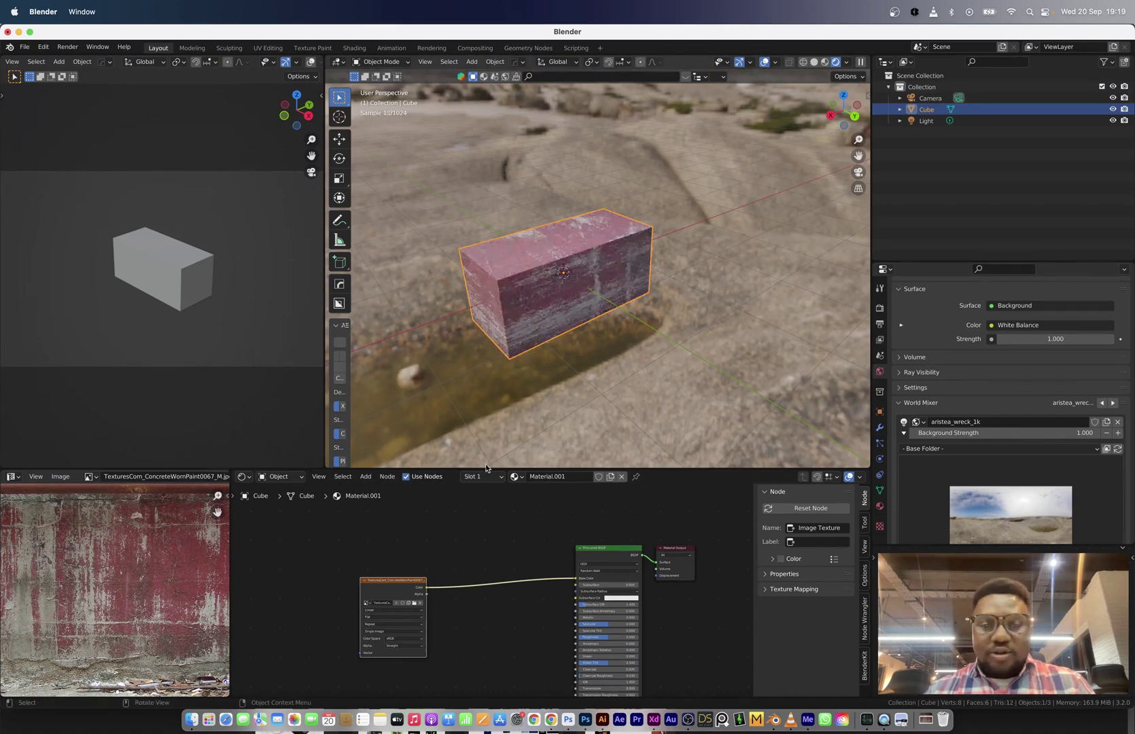
left_click_drag(492, 468, 492, 335)
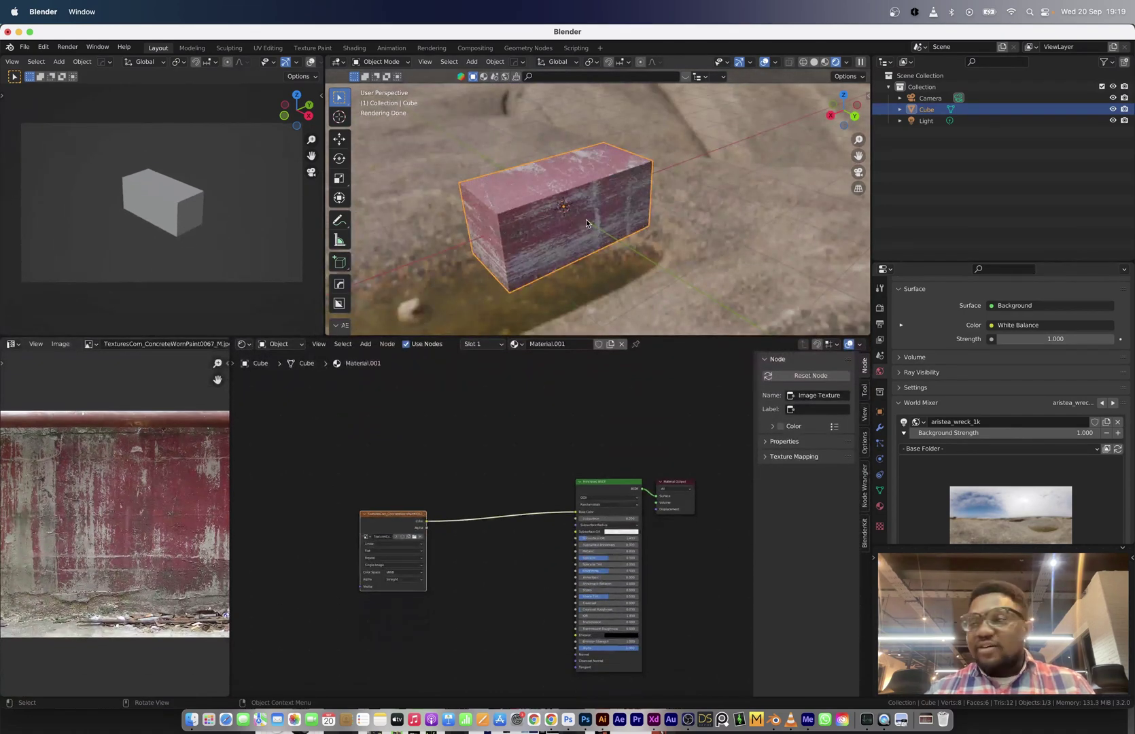
- Place three duplicates of the textured block around the original to compare their textures
scroll(588, 212, "down", 2)
middle_click_drag(587, 212, 566, 217)
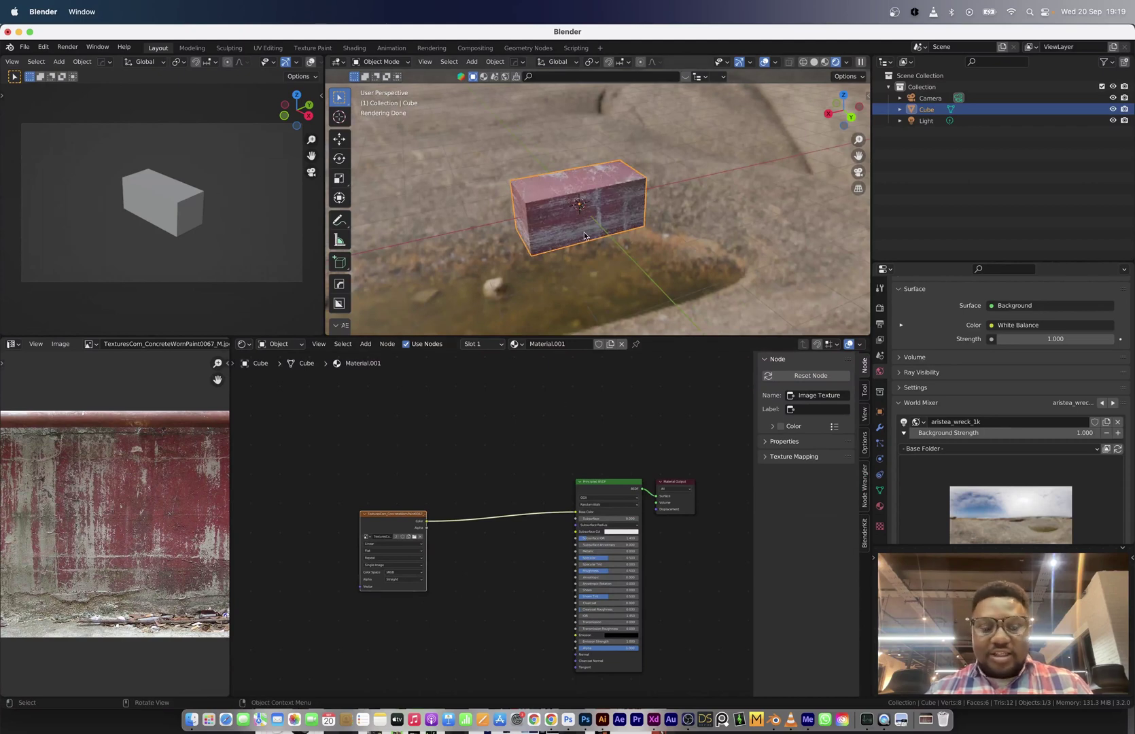
key("shift+d")
left_click(804, 165)
key("shift+d")
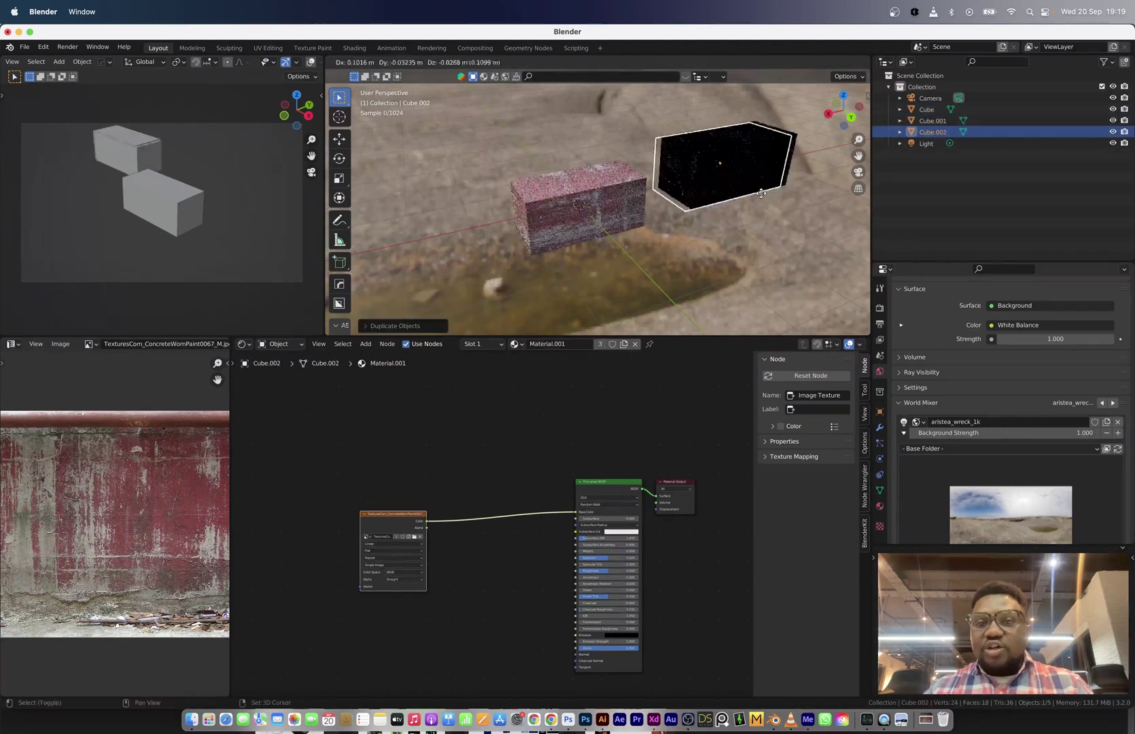
left_click(786, 266)
key("shift+d")
left_click(642, 307)
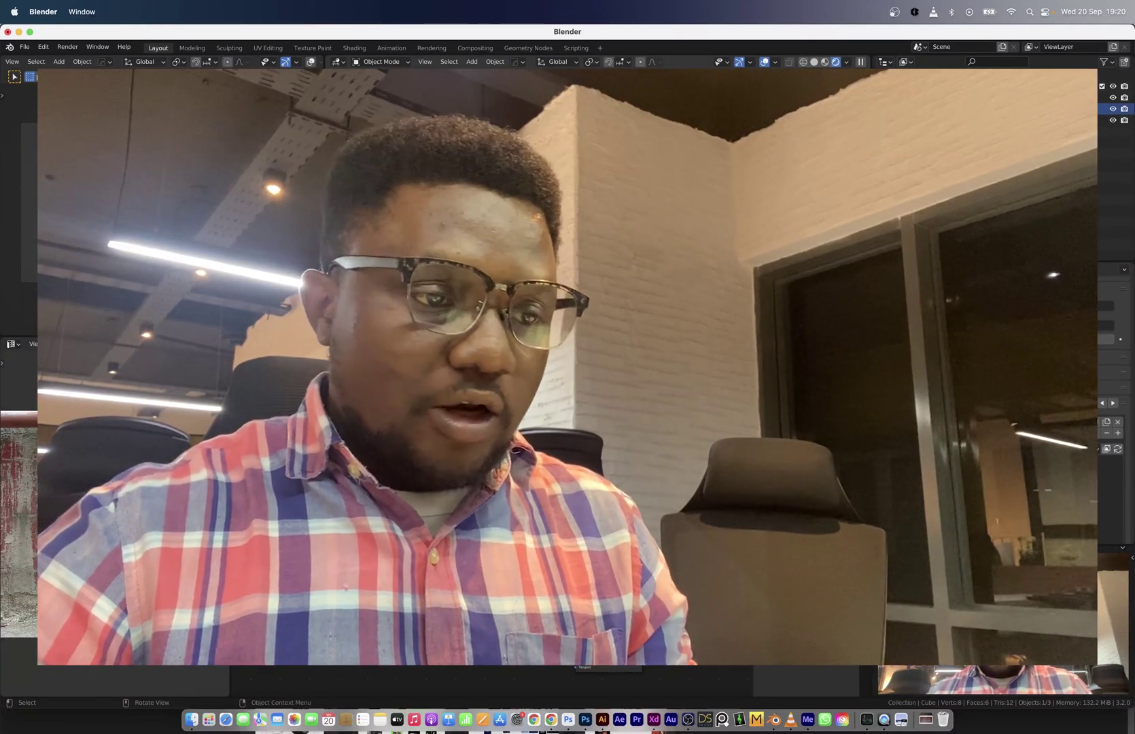
- Round all edges of the block with a multi-segment bevel about 0.1 m wide
key("Tab")
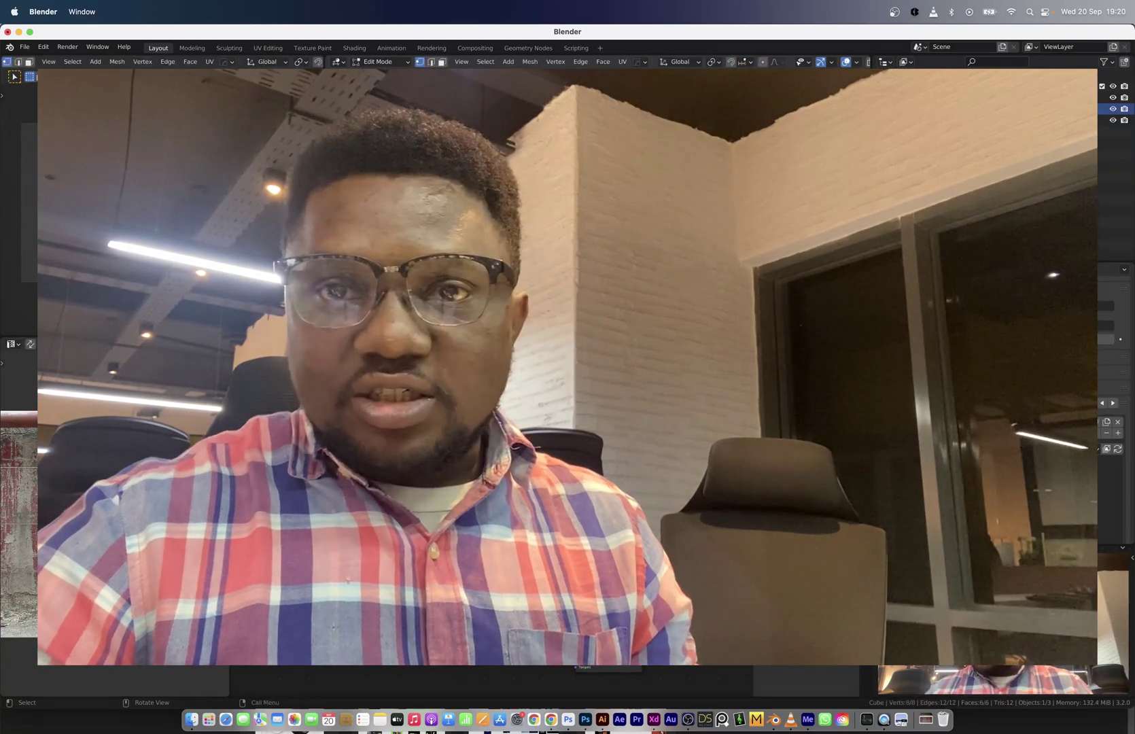
key("ctrl+b")
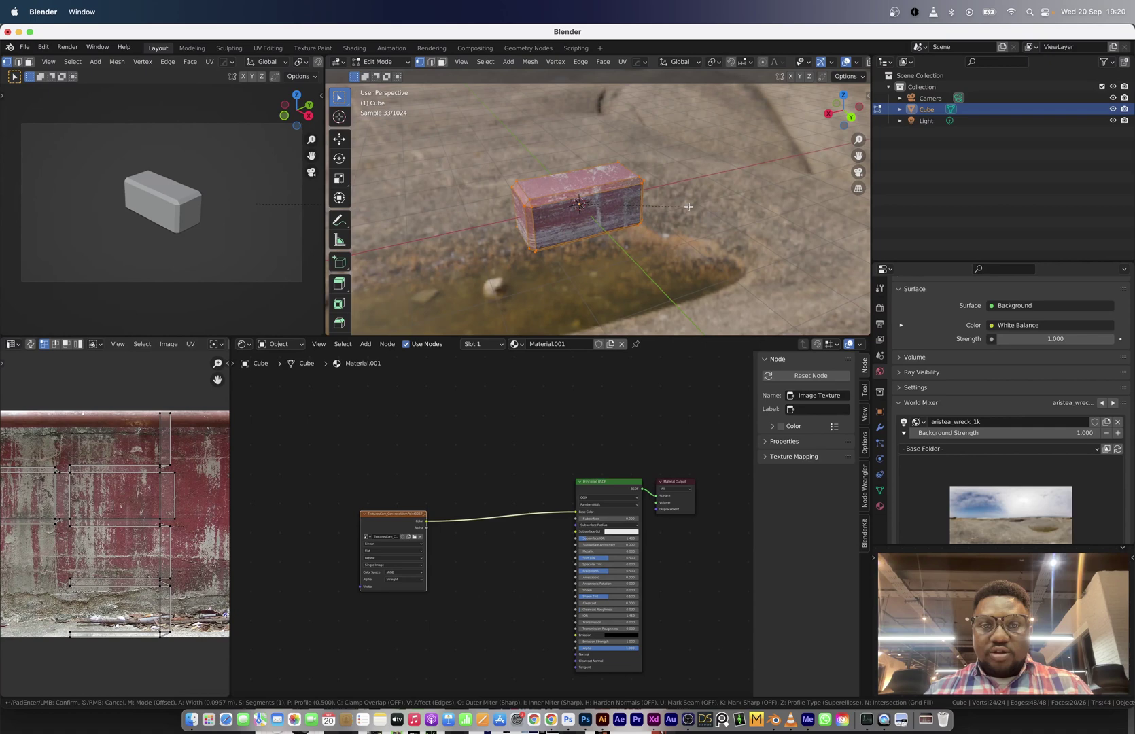
left_click(688, 206)
key("Tab")
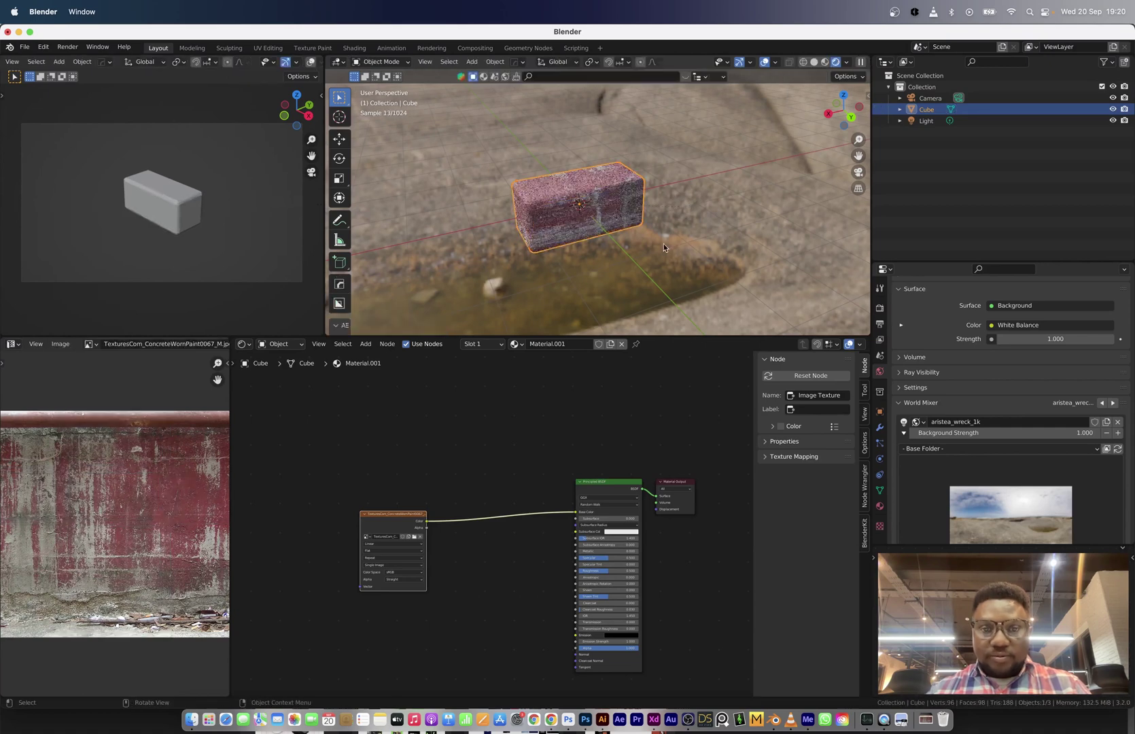
- Add Texture Coordinate and Mapping nodes ahead of the Image Texture node, and space the Texture Coordinate node away from Mapping
middle_click_drag(469, 513, 598, 489)
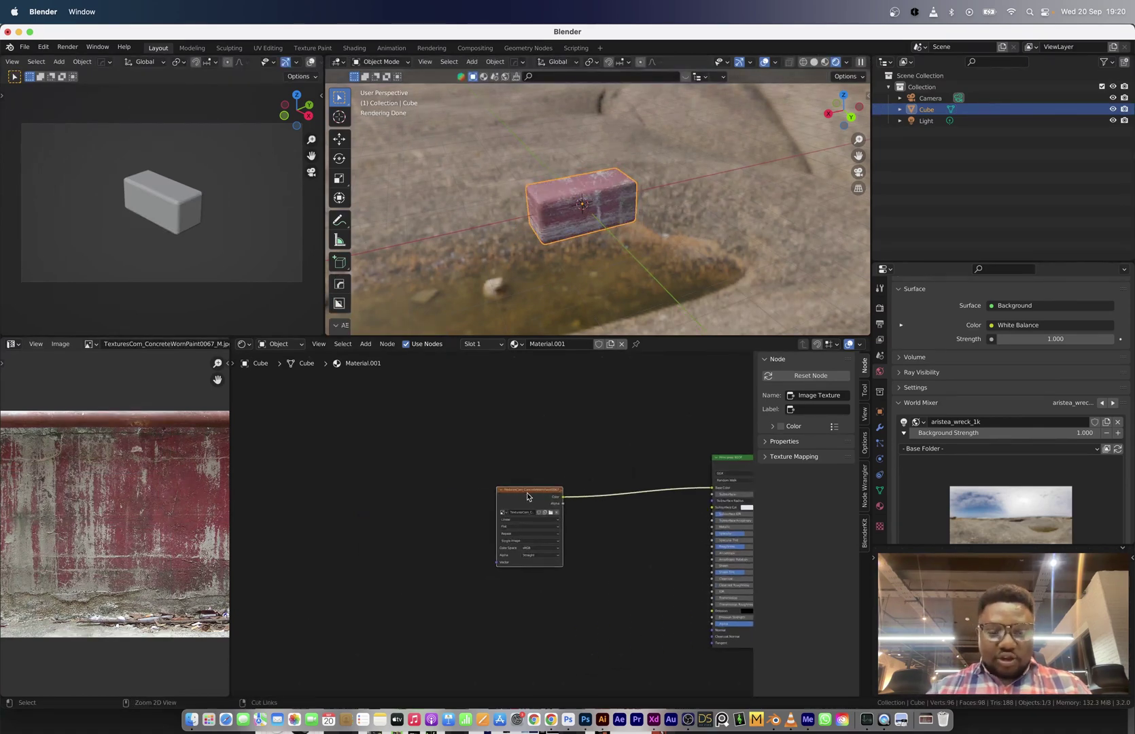
key("ctrl+t")
scroll(527, 455, "up", 5)
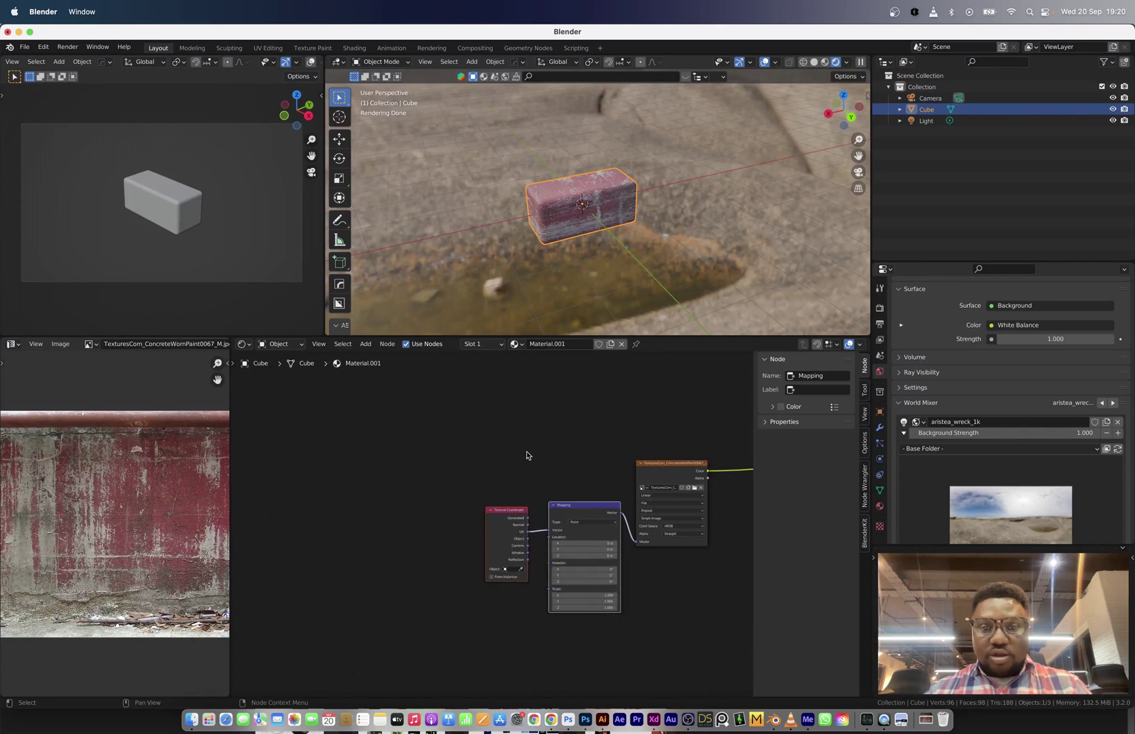
left_click_drag(500, 489, 335, 478)
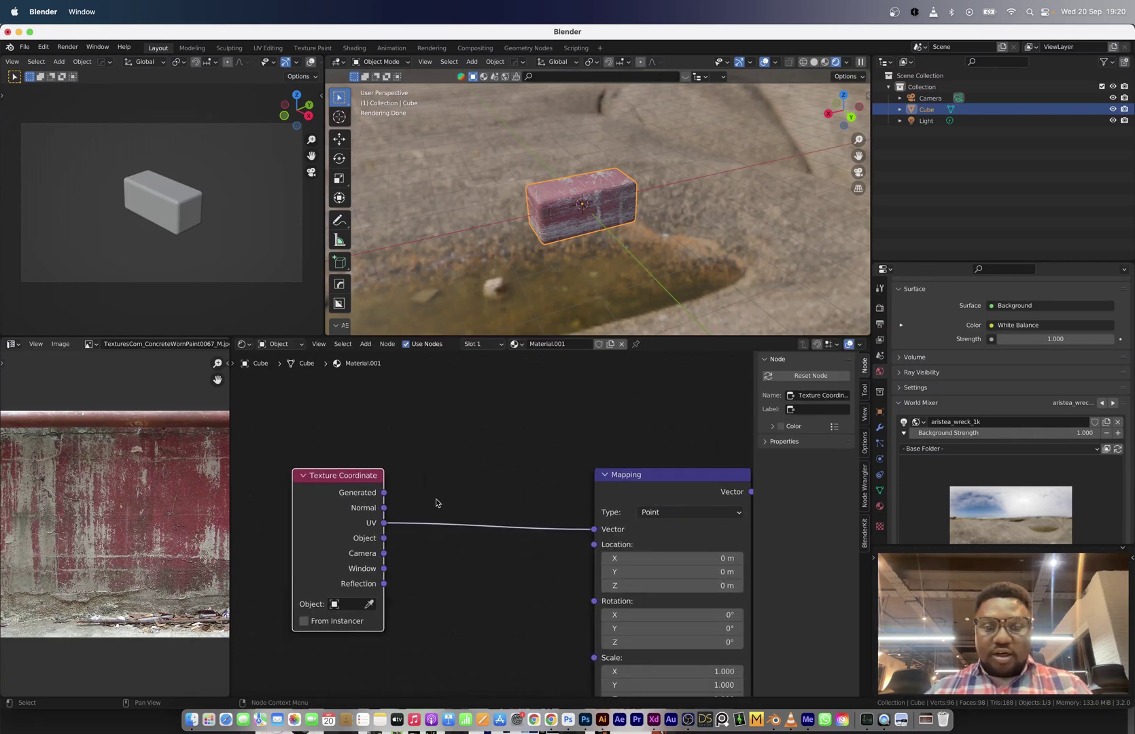
scroll(481, 493, "down", 3)
scroll(496, 488, "left", 3)
left_click_drag(466, 504, 345, 501)
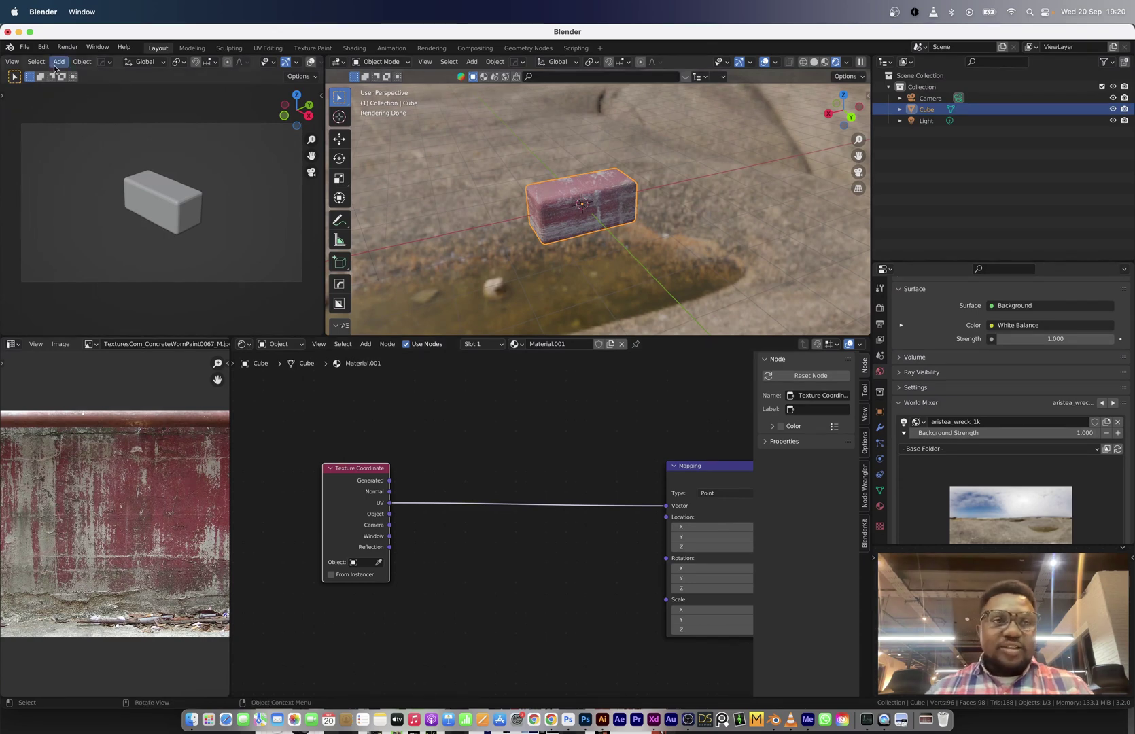
- Open the add-on preferences and search the add-ons for "node"
left_click(43, 46)
left_click(73, 208)
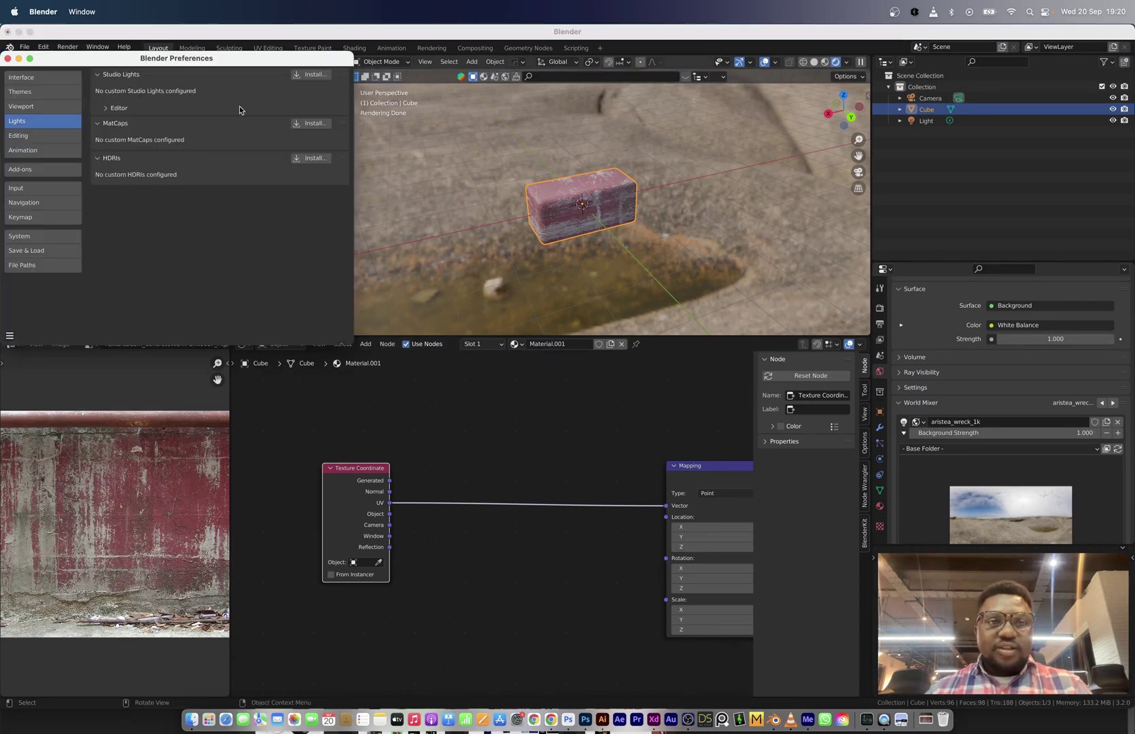
left_click(45, 171)
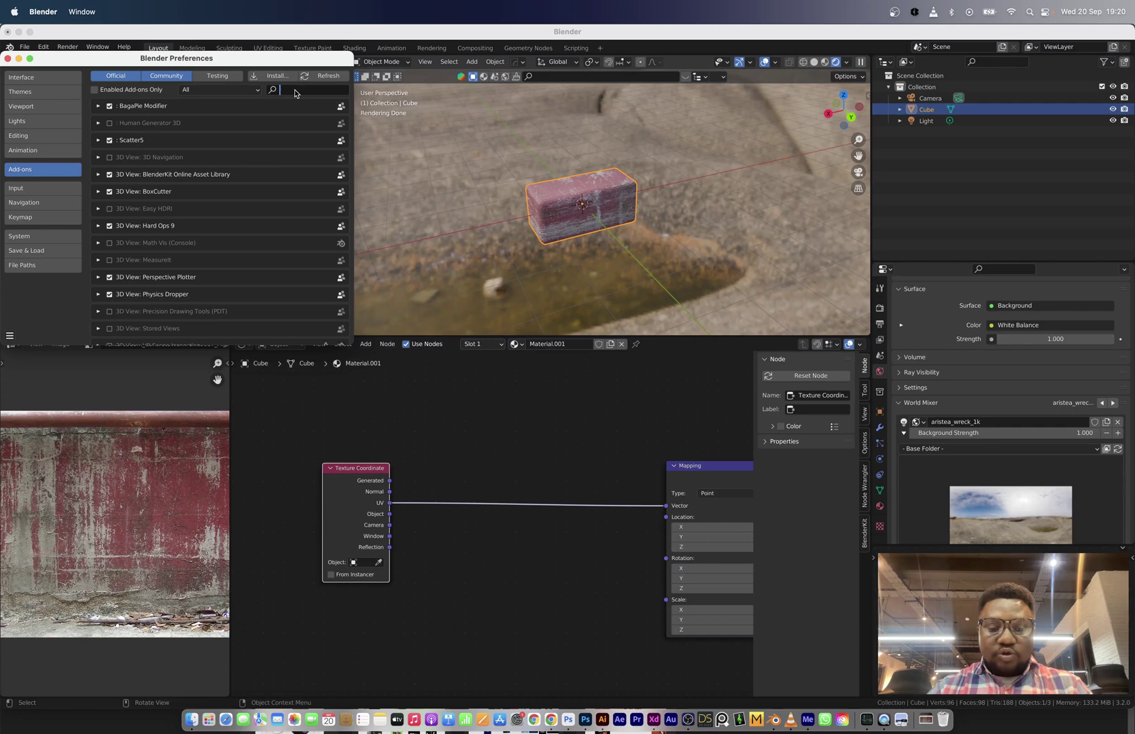
type("node")
key("Escape")
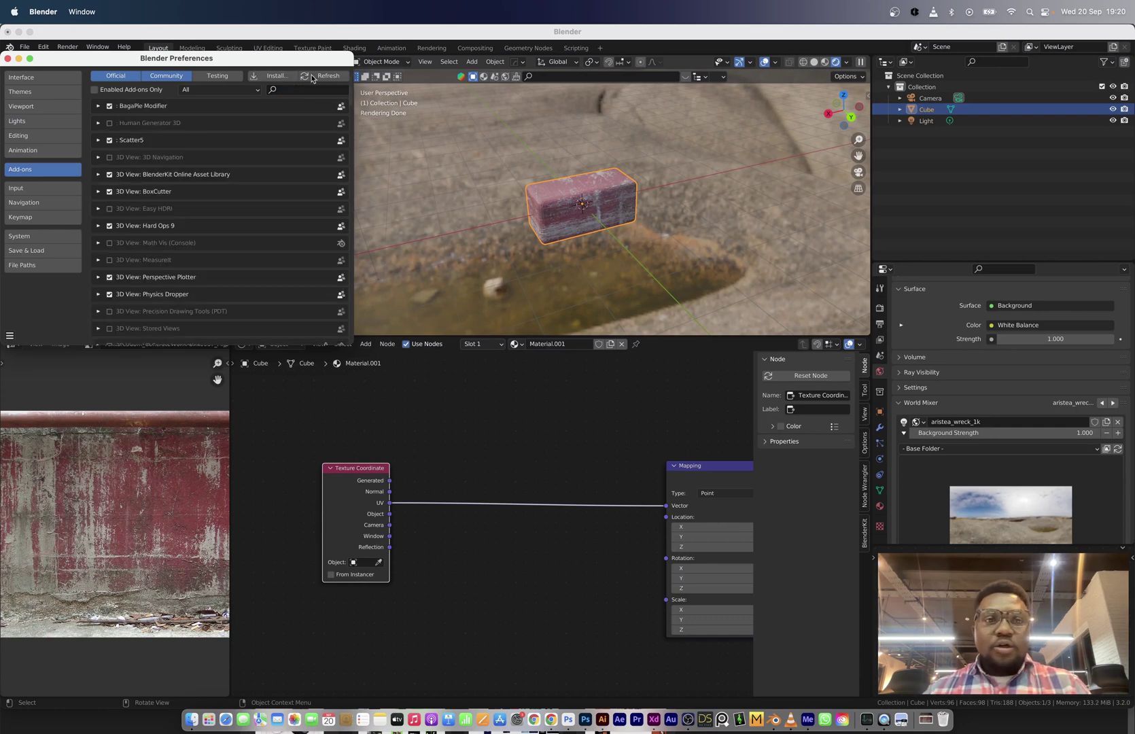
left_click(449, 27)
- Add an Object Info node below the Texture Coordinate node and connect its Random output to the Mapping node's Location
scroll(476, 481, "down", 2)
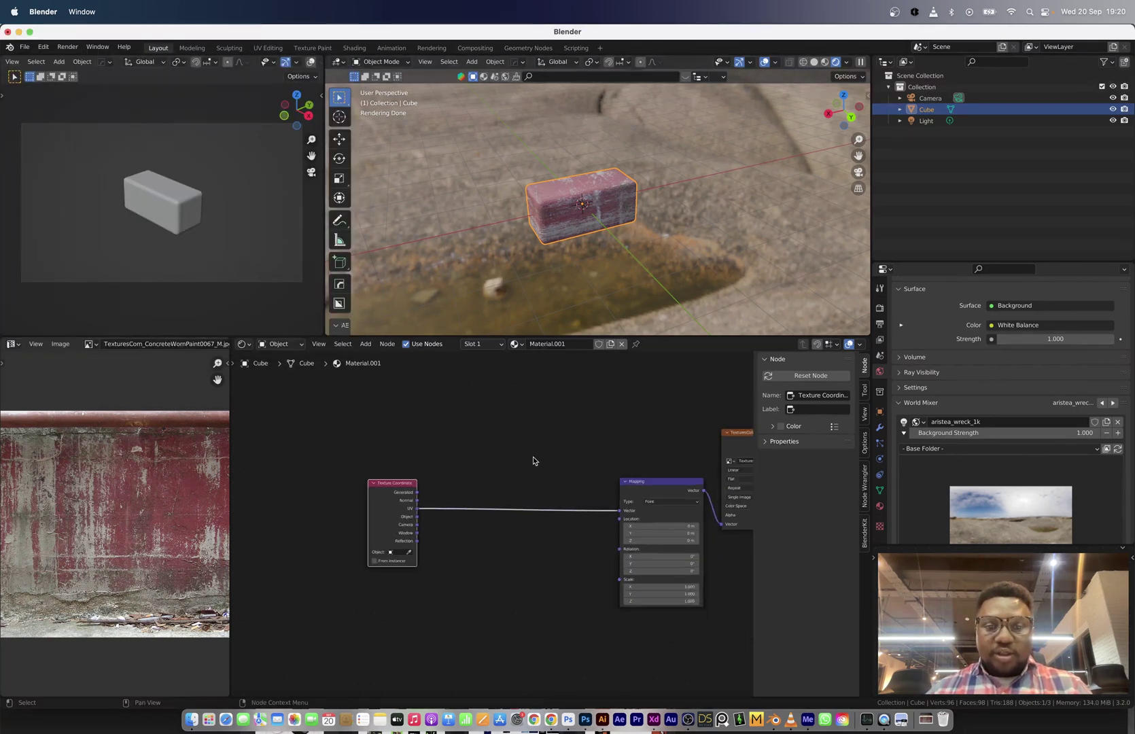
middle_click_drag(532, 461, 448, 413)
left_click_drag(558, 440, 514, 434)
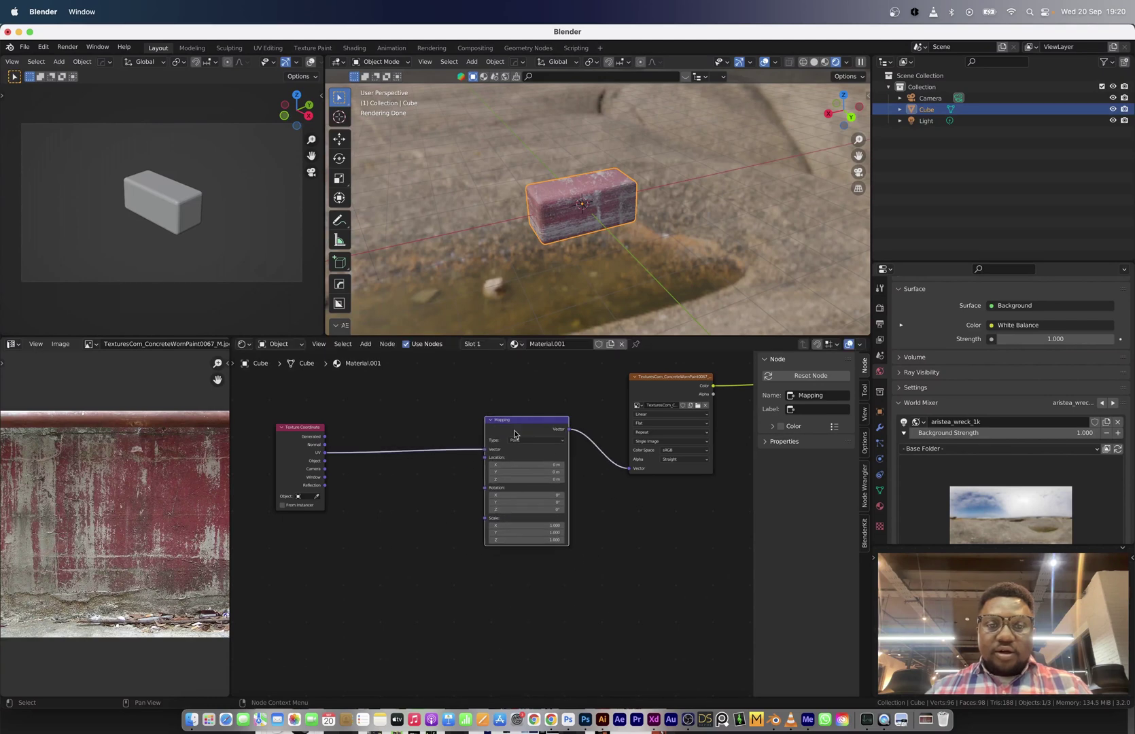
scroll(382, 537, "up", 3)
key("shift+a")
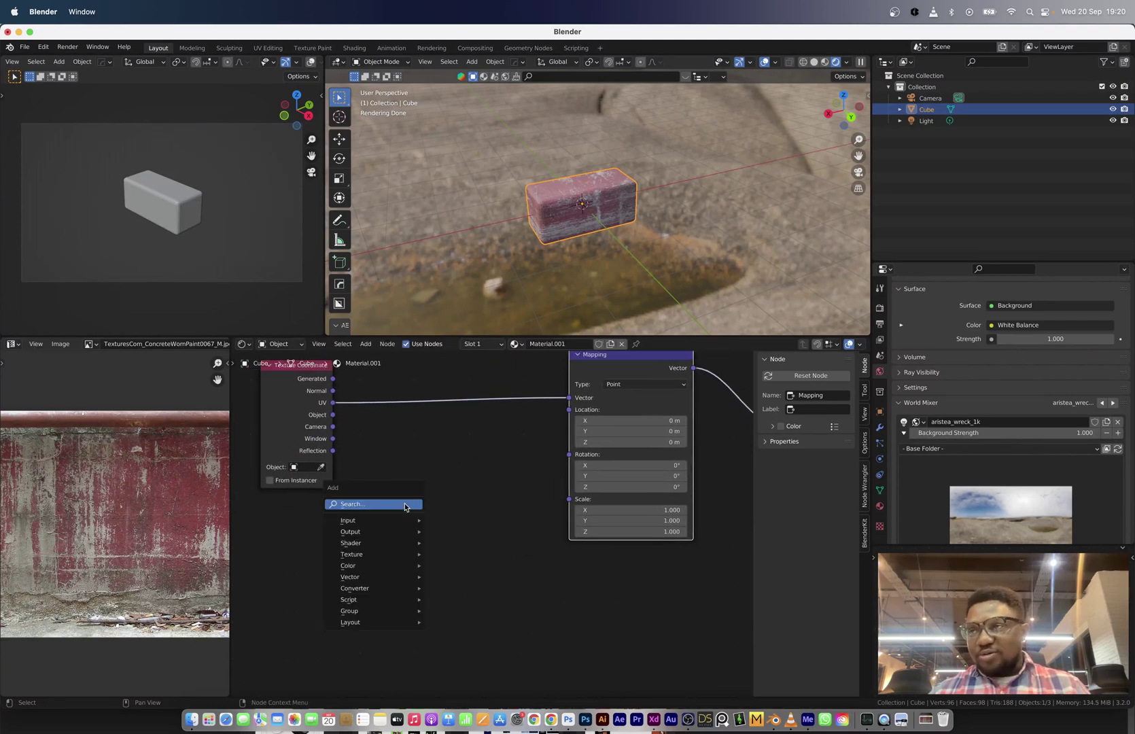
left_click(405, 506)
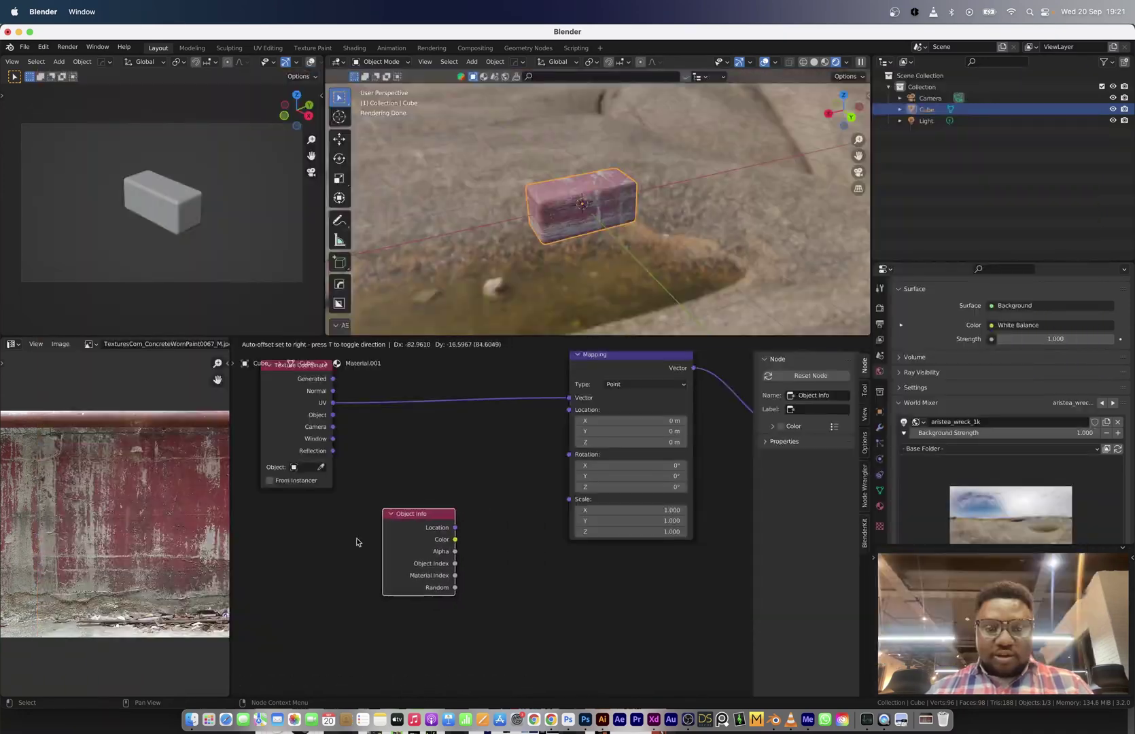
left_click(358, 569)
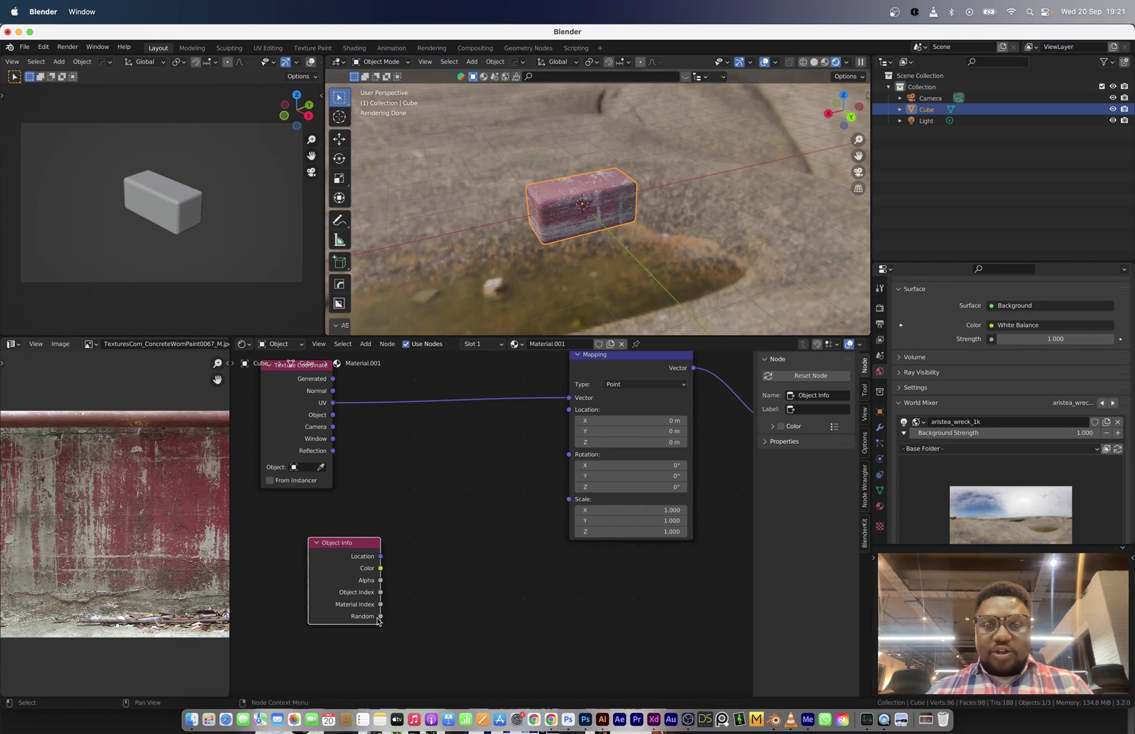
left_click_drag(379, 616, 571, 414)
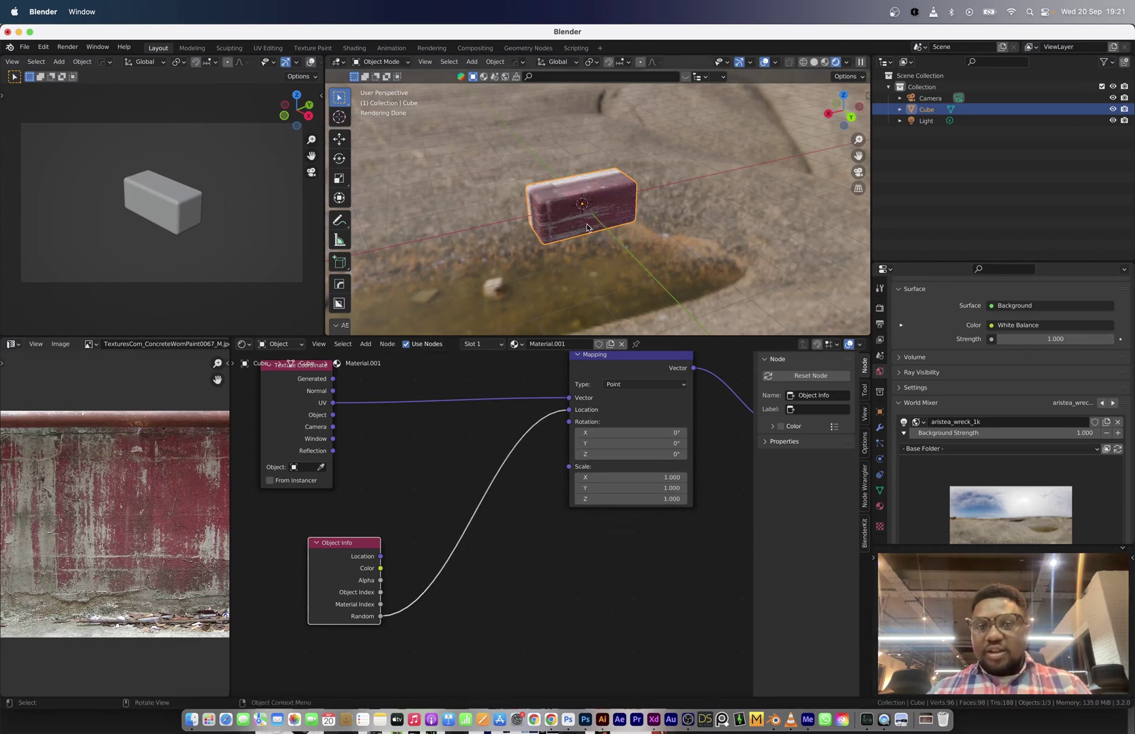
- Duplicate the block five times and spread the copies on both sides of and above the original
key("shift+d")
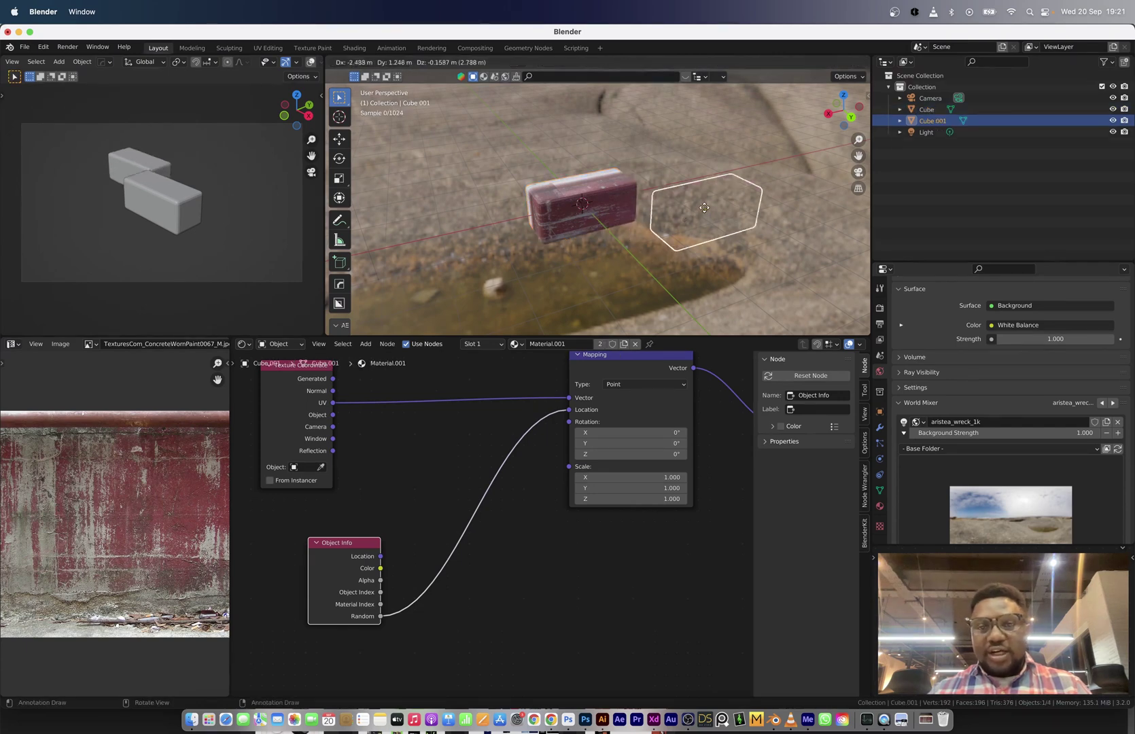
left_click(718, 223)
middle_click_drag(718, 223, 620, 202)
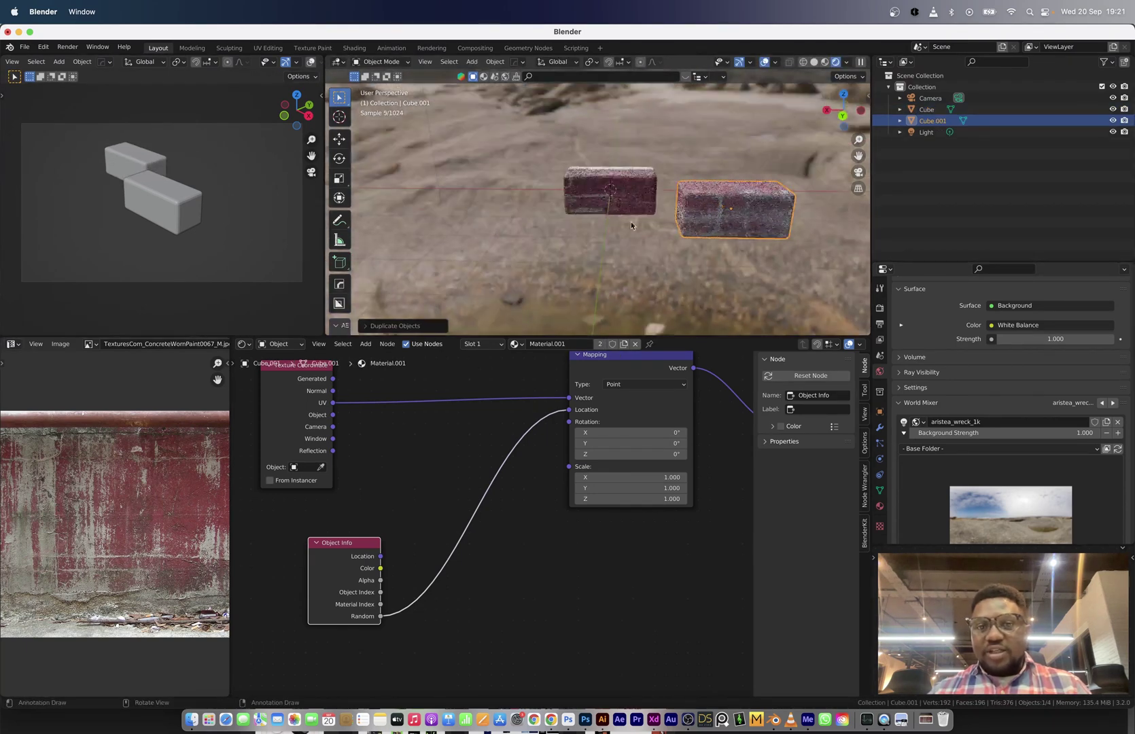
key("shift+d")
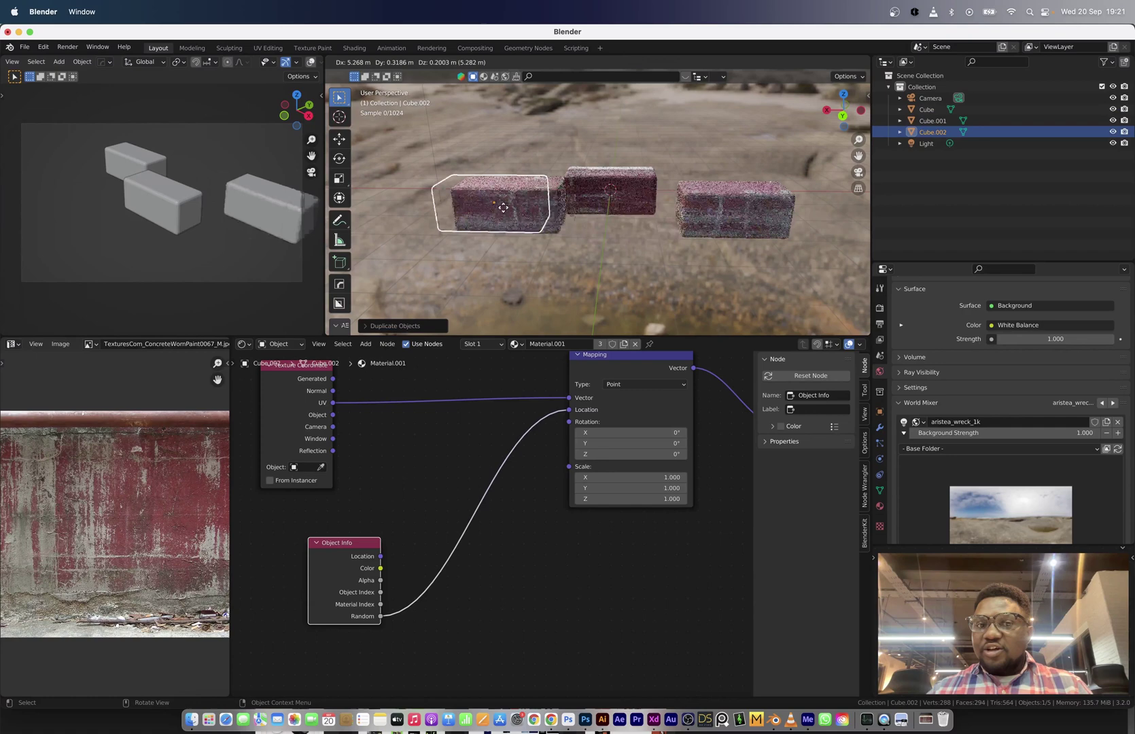
left_click(476, 214)
key("shift+d")
left_click(546, 134)
key("shift+d")
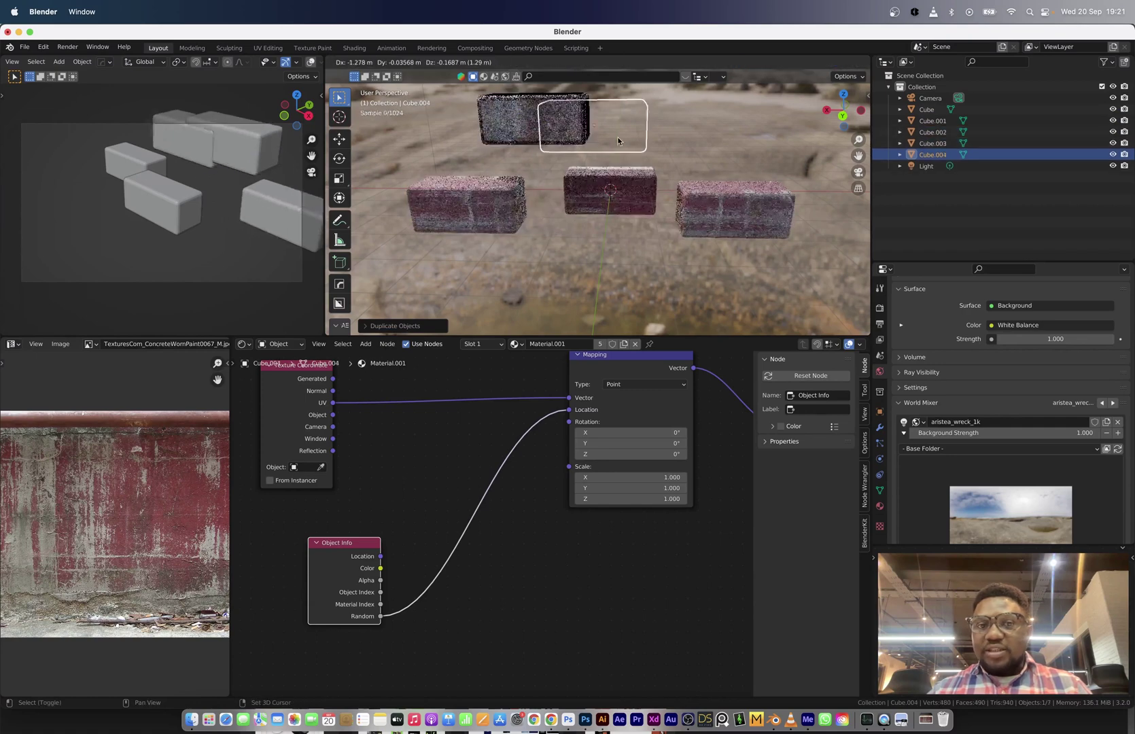
left_click(733, 133)
key("shift+d")
left_click(796, 178)
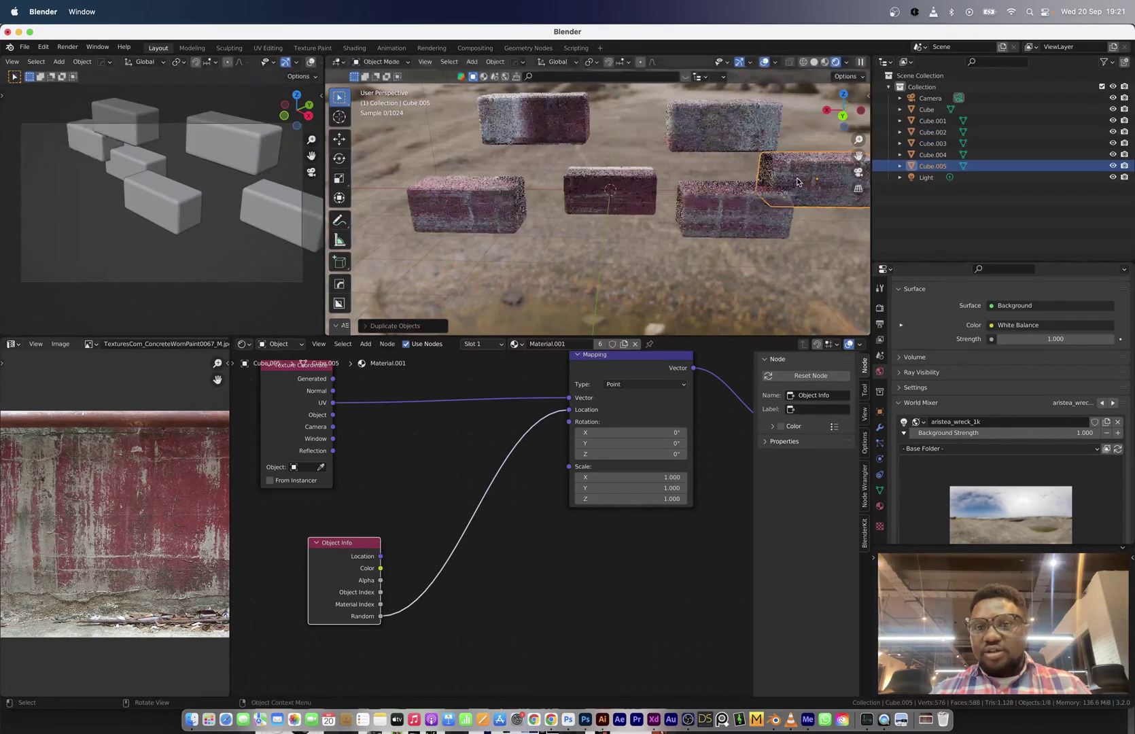
- Undo the block duplications back to the single original block
key("super+z")
key("super+z")
key("super+z")
key("super+z")
key("super+z")
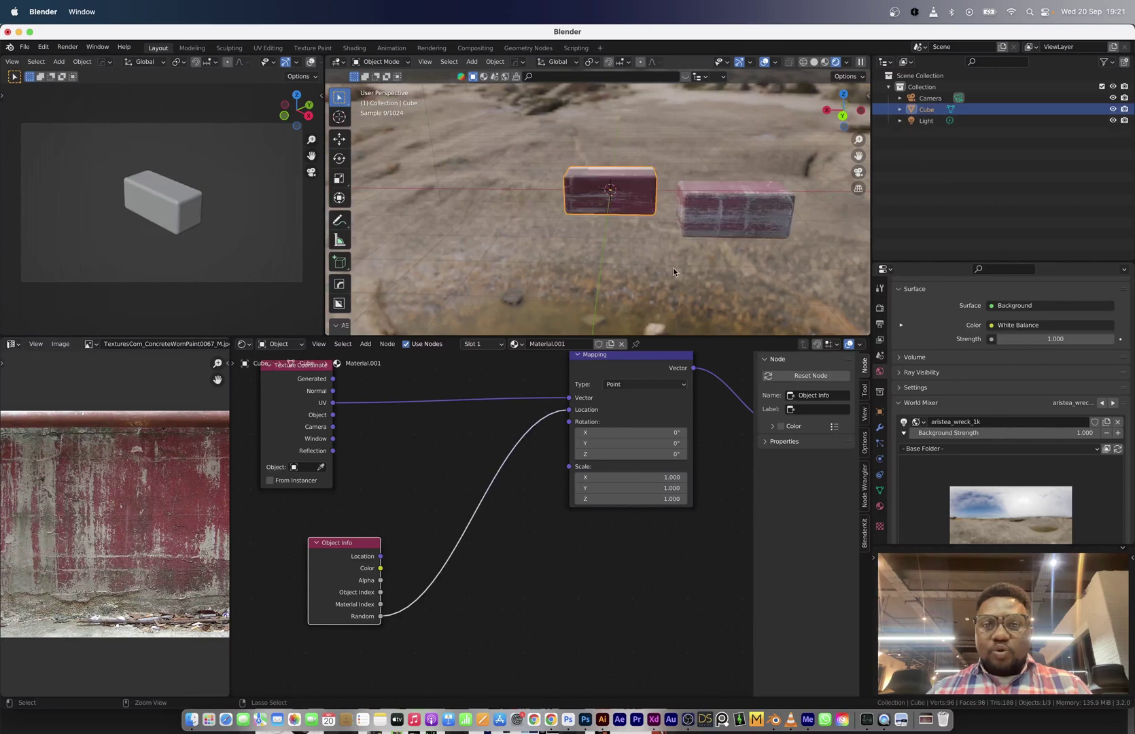
- Insert a Vector Math Add node between Mapping and Image Texture, and connect Object Info's Random output to its second Vector input
scroll(583, 501, "down", 4)
middle_click_drag(610, 481, 490, 497)
left_click_drag(613, 384, 702, 376)
key("shift+a")
left_click(592, 404)
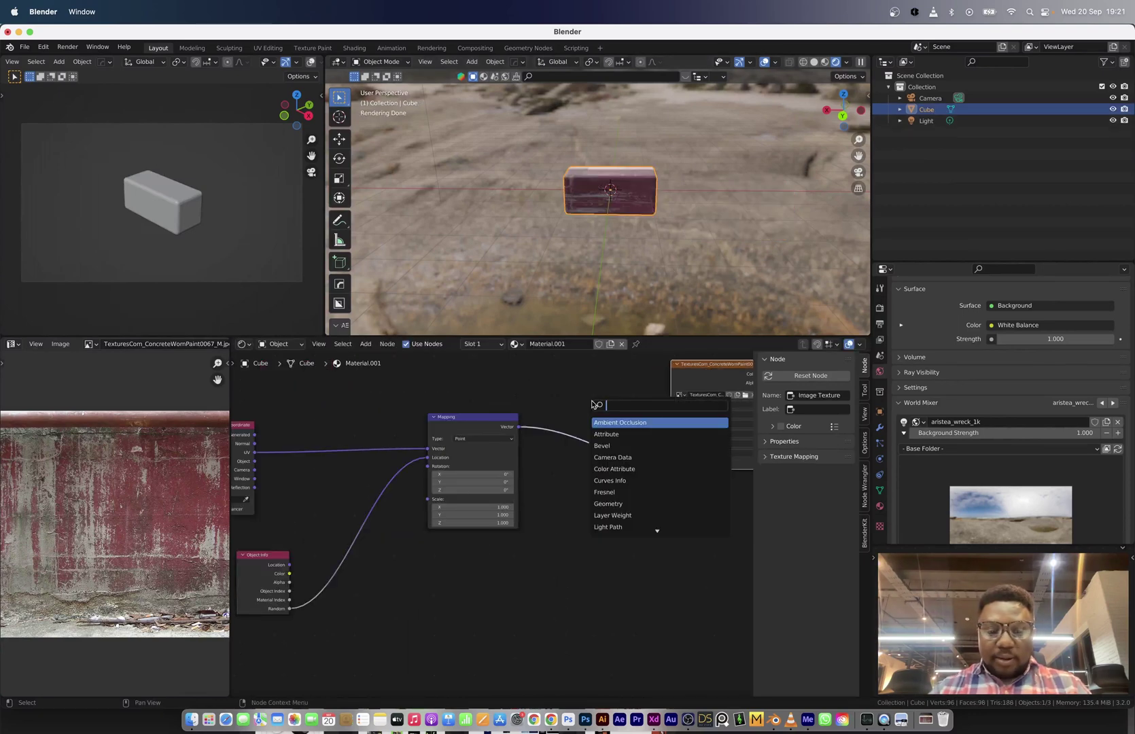
type("vecto")
key("Return")
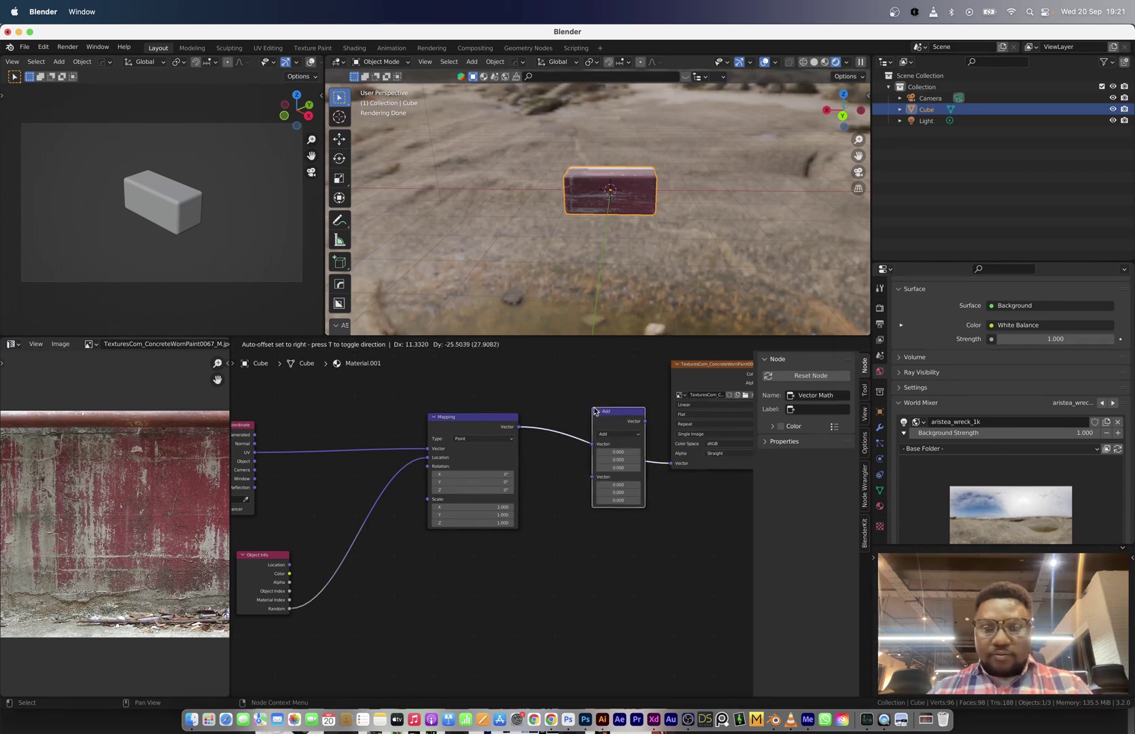
left_click(617, 455)
left_click_drag(619, 419, 618, 494)
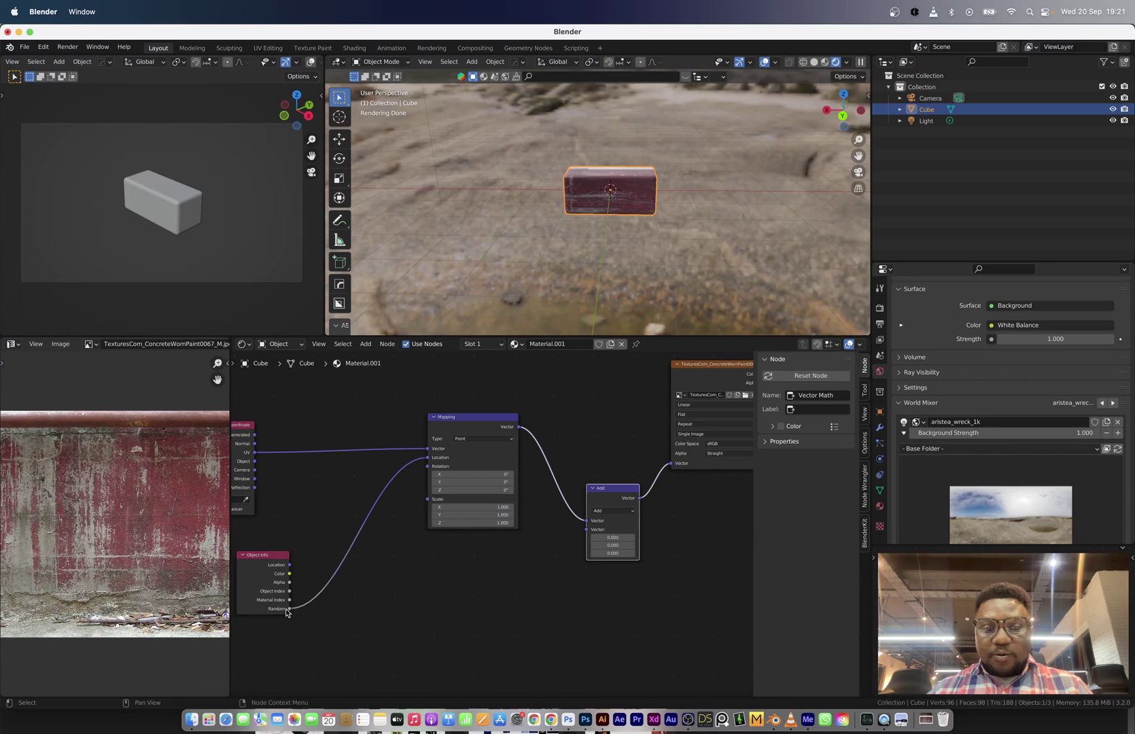
left_click_drag(288, 610, 293, 613)
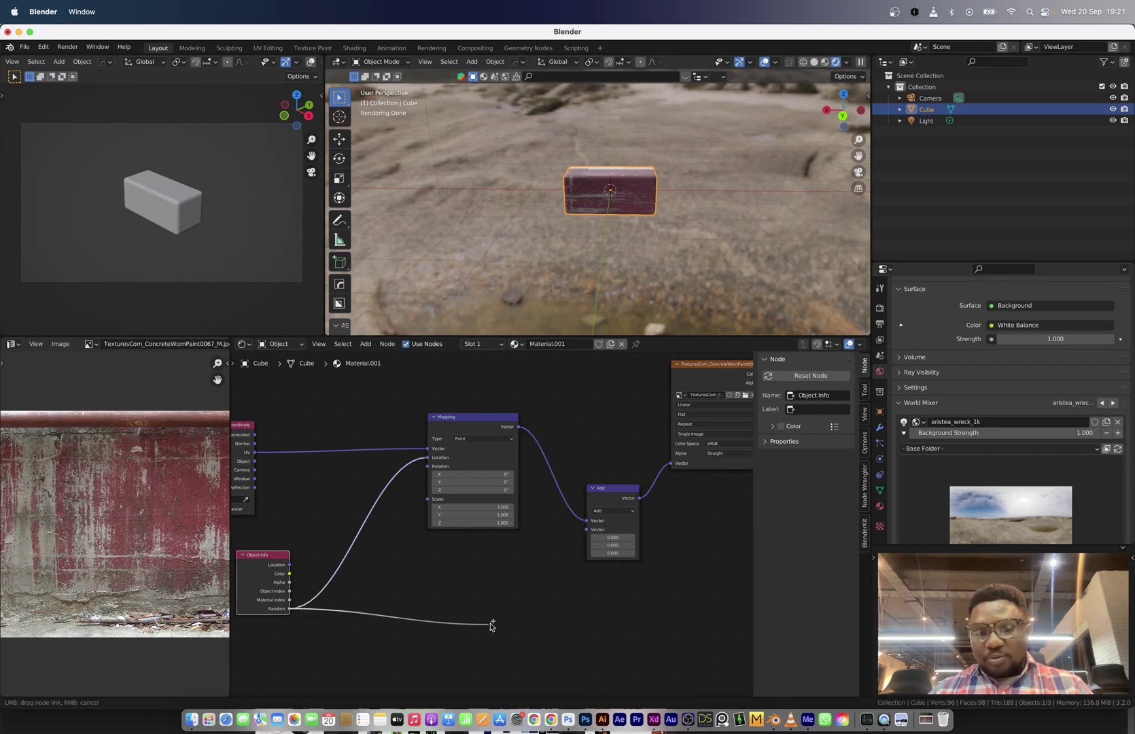
left_click_drag(586, 534, 585, 530)
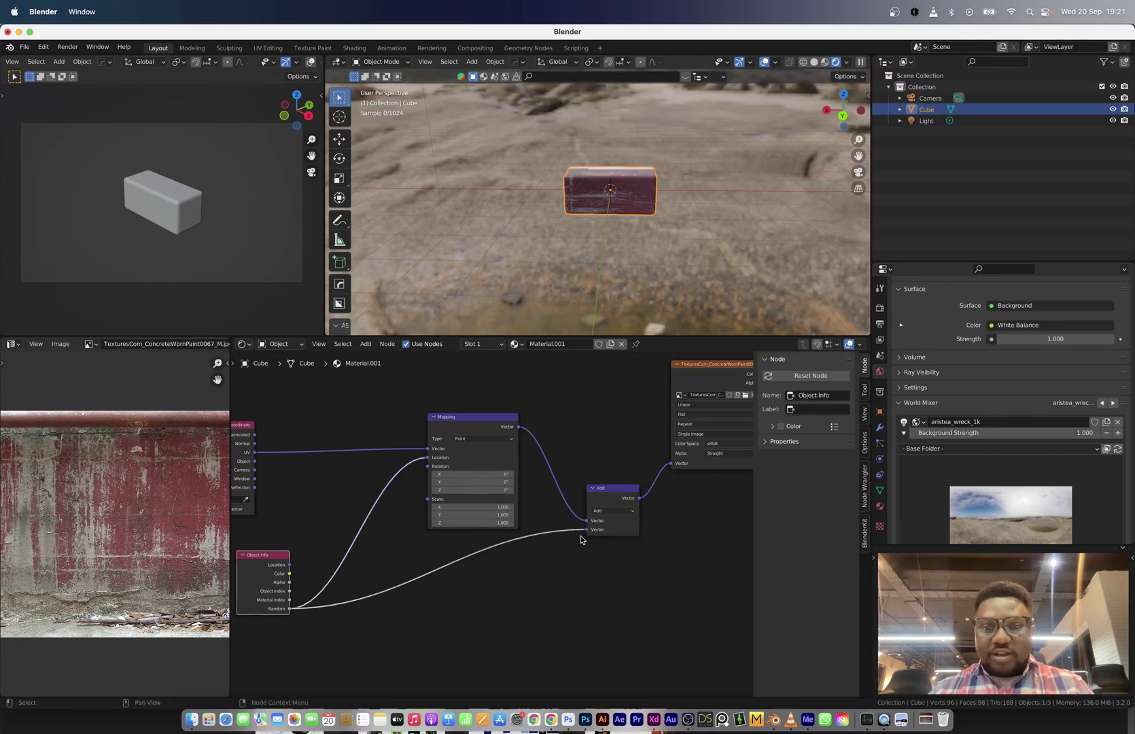
- Duplicate the block six times, placing the copies at scattered positions around the original
key("shift+d")
left_click(743, 198)
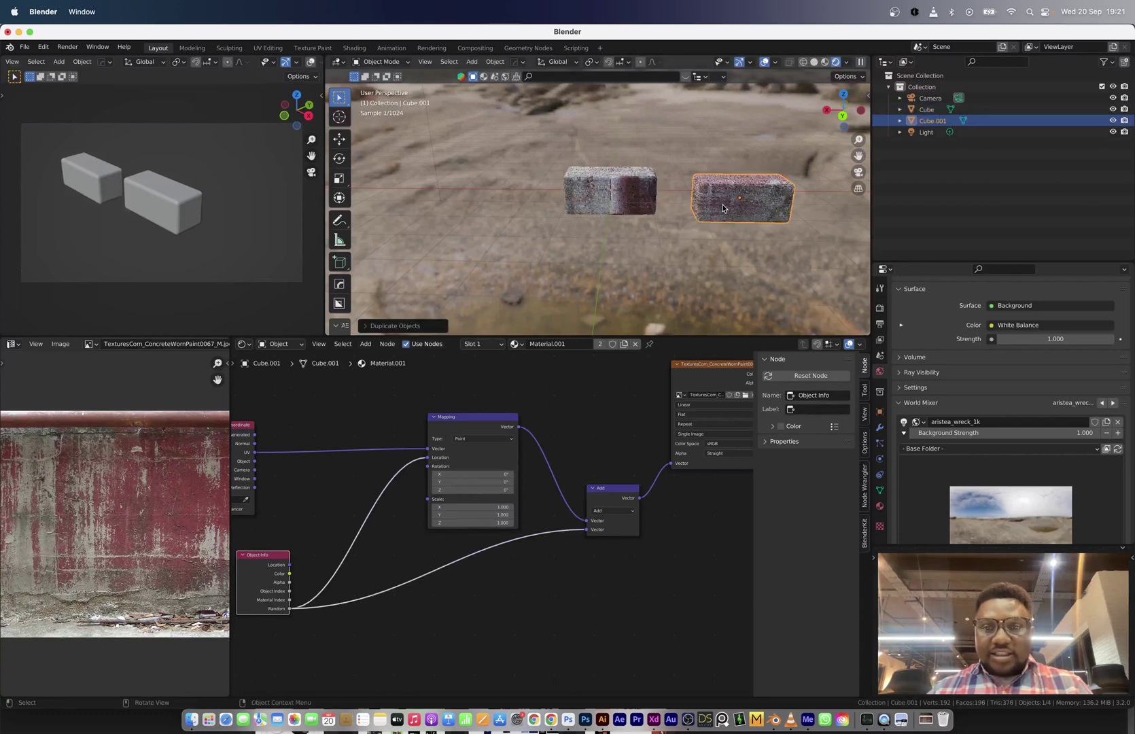
key("shift+d")
left_click(467, 166)
key("shift+d")
left_click(471, 251)
key("shift+d")
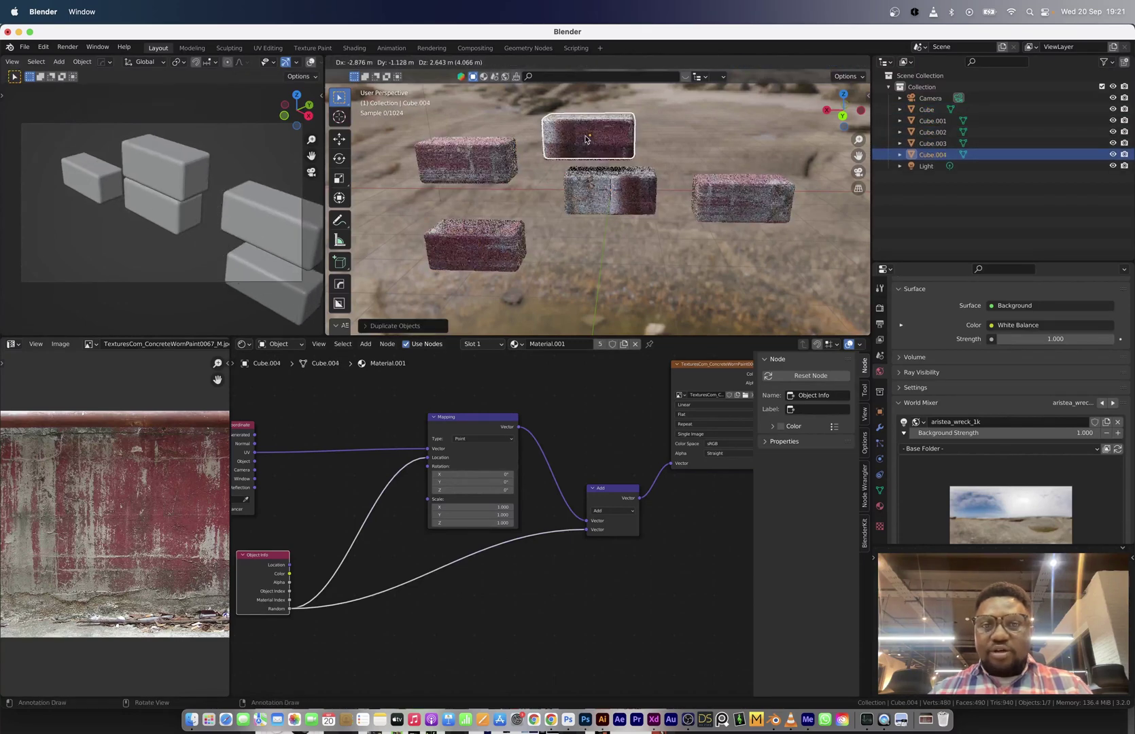
left_click(588, 132)
key("shift+d")
left_click(735, 131)
key("shift+d")
left_click(669, 273)
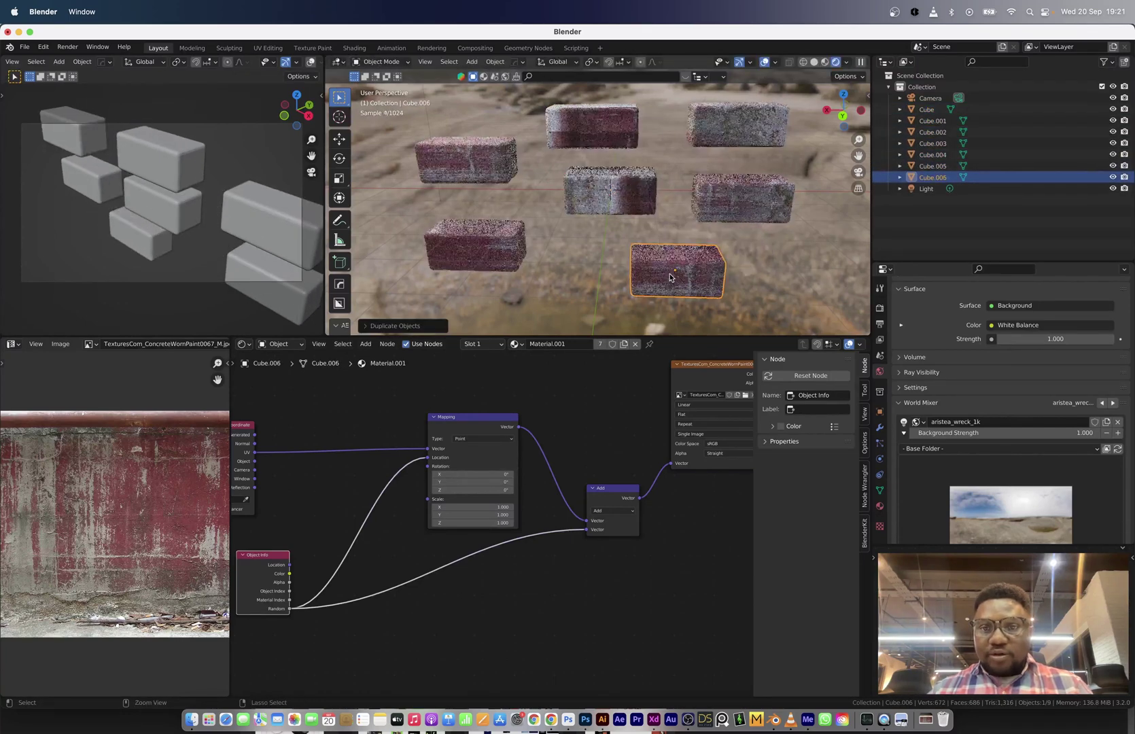
- Undo the six block duplications and cut the link from Object Info's Random output to the Mapping node's Location
key("ctrl+z")
key("ctrl+z")
key("ctrl+z")
key("ctrl+z")
key("ctrl+z")
key("ctrl+z")
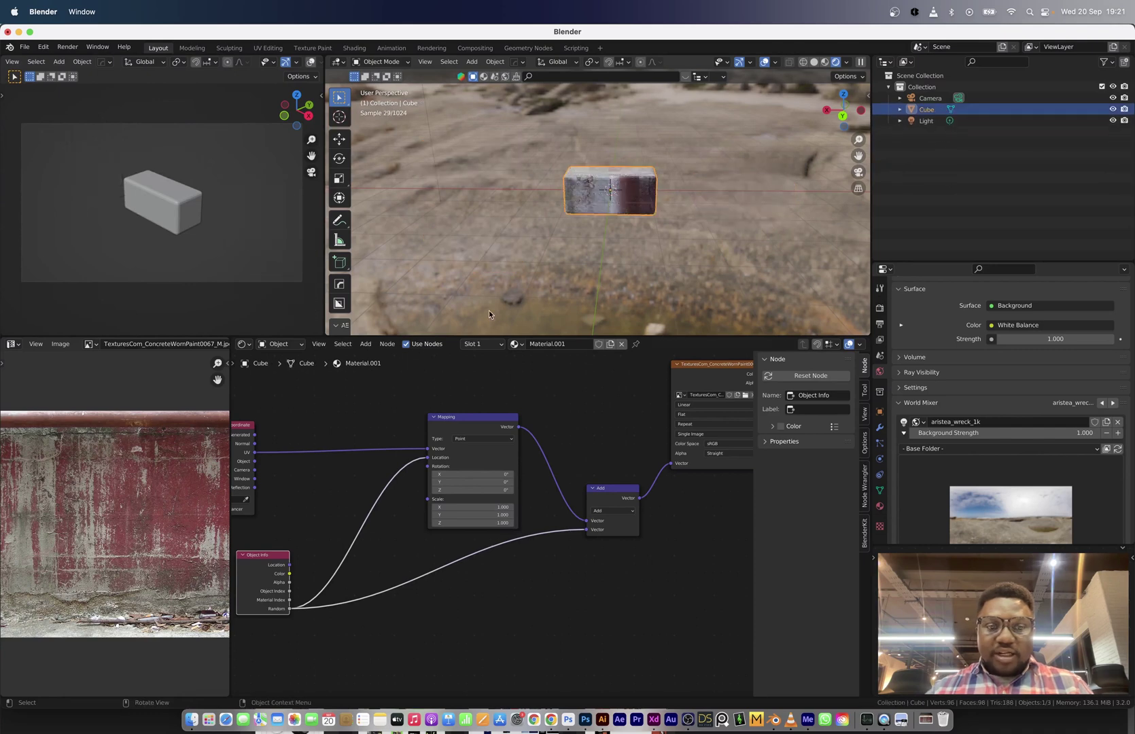
mouse_move(362, 498)
right_mouse_down("alt")
mouse_move(385, 526)
mouse_move(372, 547)
right_mouse_up("alt")
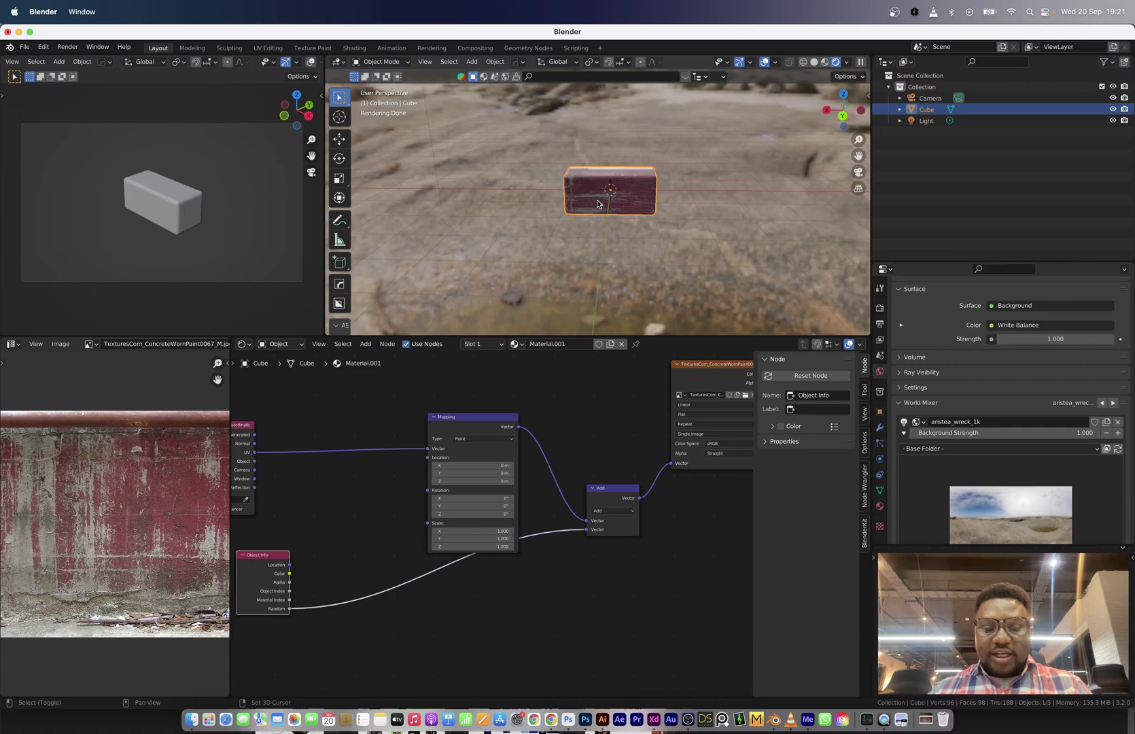
- Make six scattered duplicates of the block around the original with Random feeding only the Vector Math node
key("shift+d")
left_click(708, 227)
key("shift+d")
left_click(452, 186)
key("shift+d")
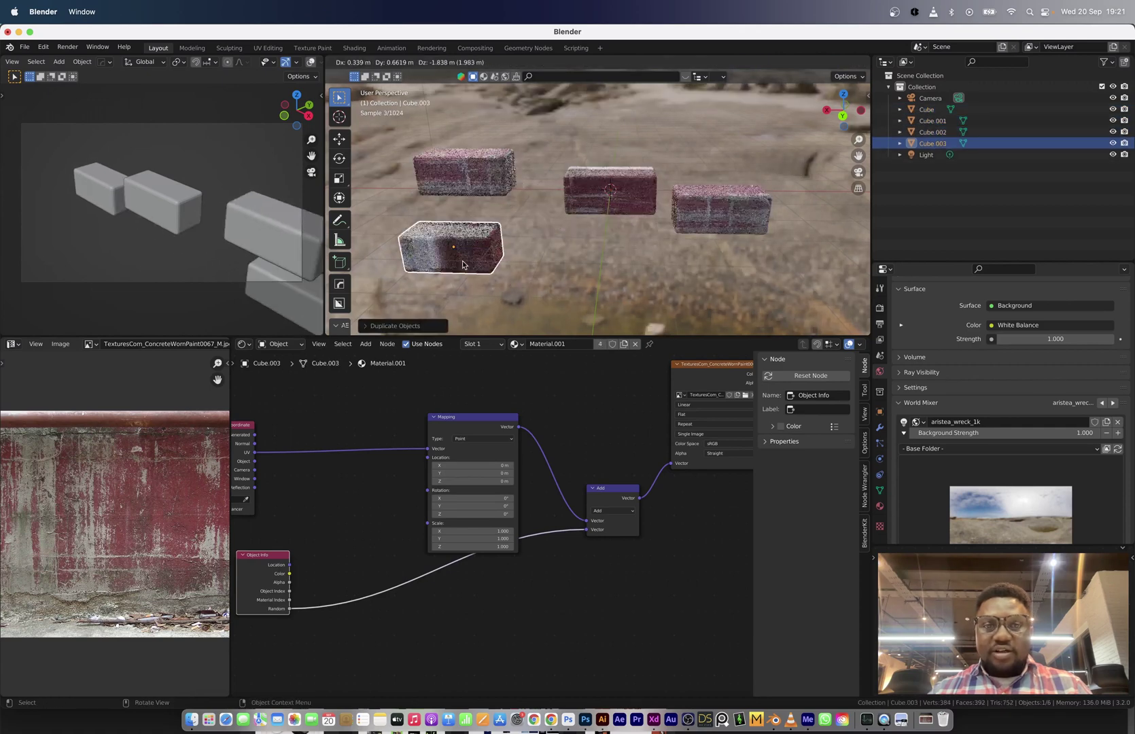
left_click(463, 265)
key("shift+d")
left_click(678, 142)
key("shift+d")
left_click(788, 163)
key("shift+d")
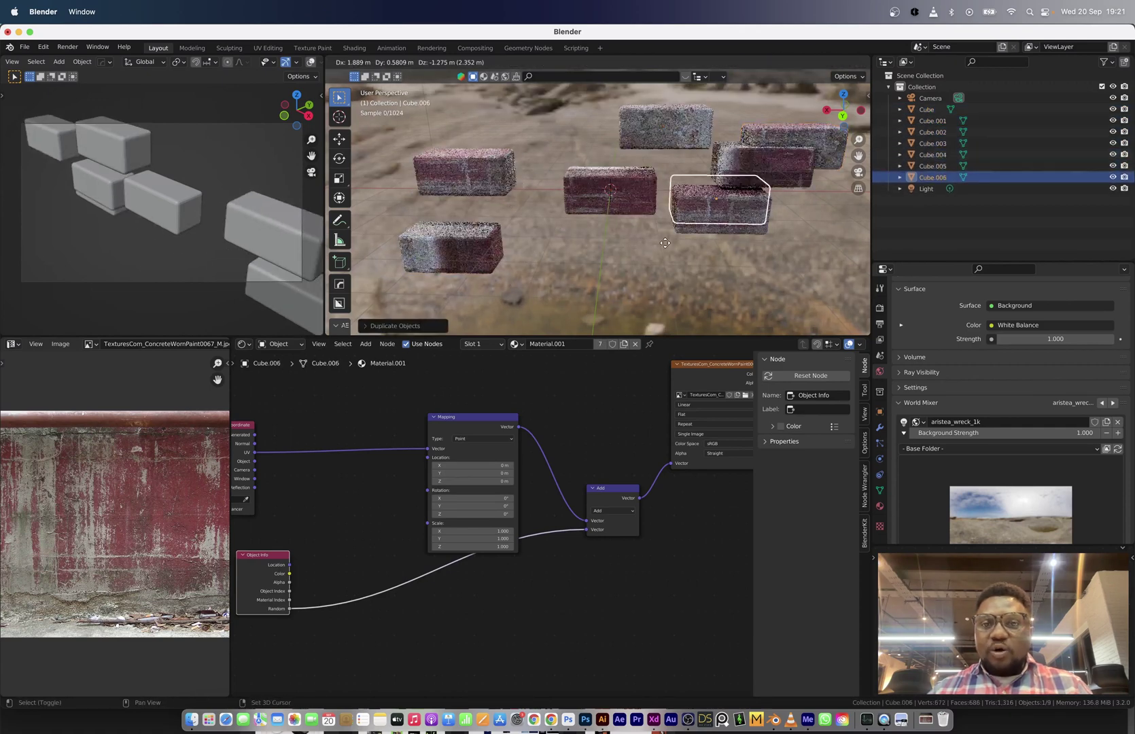
left_click(581, 285)
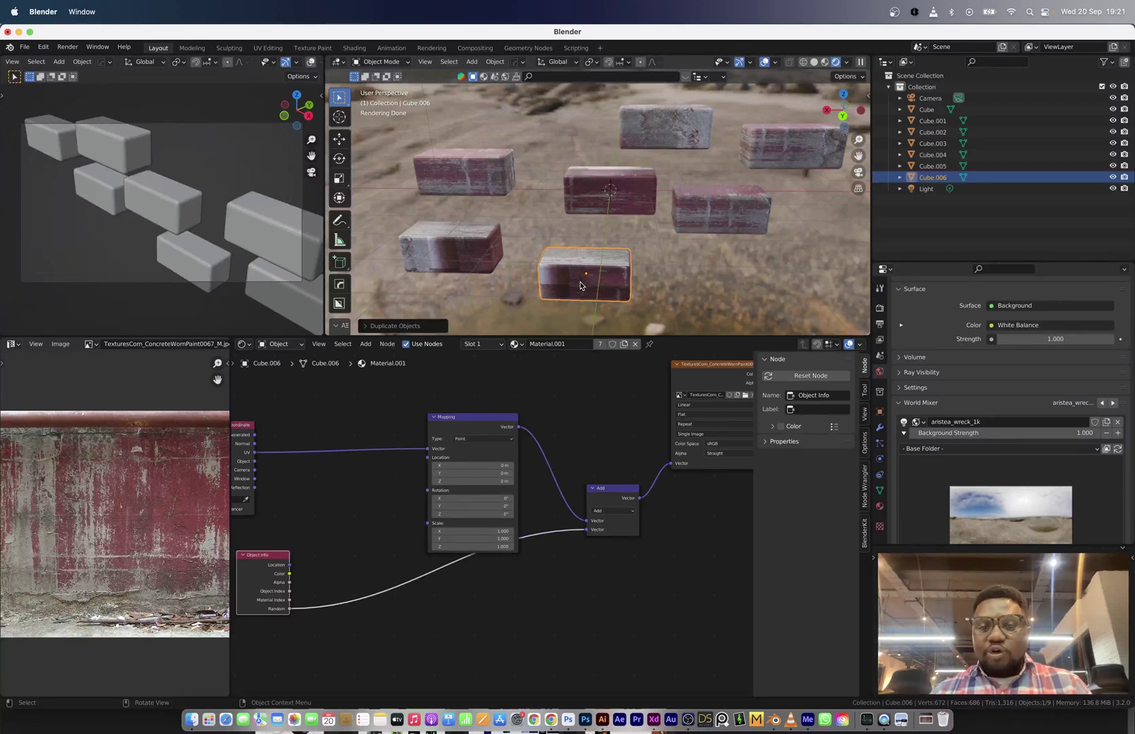
- Move the Principled BSDF and Material Output nodes farther away and insert a Hue Saturation Value node after the Image Texture's Color output
scroll(581, 285, "down", 2)
scroll(583, 477, "down", 4)
left_click_drag(631, 526, 678, 567)
key("g")
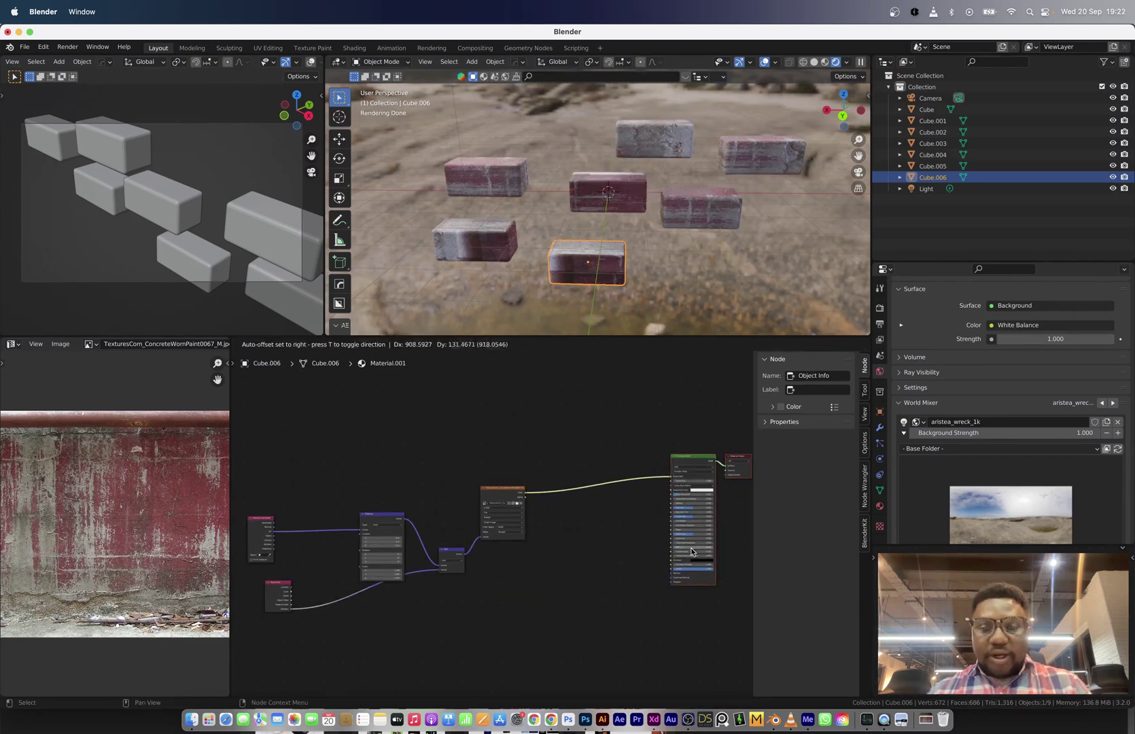
left_click(709, 549)
key("shift+a")
left_click(592, 439)
type("hue")
key("Return")
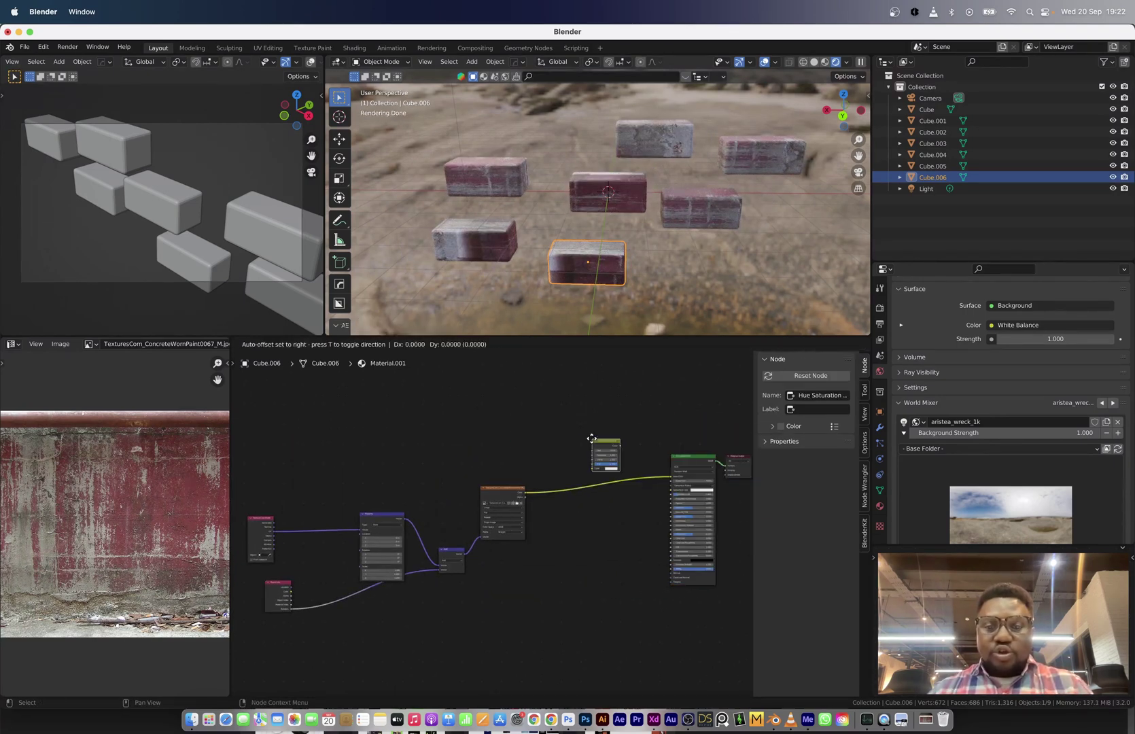
left_click(613, 486)
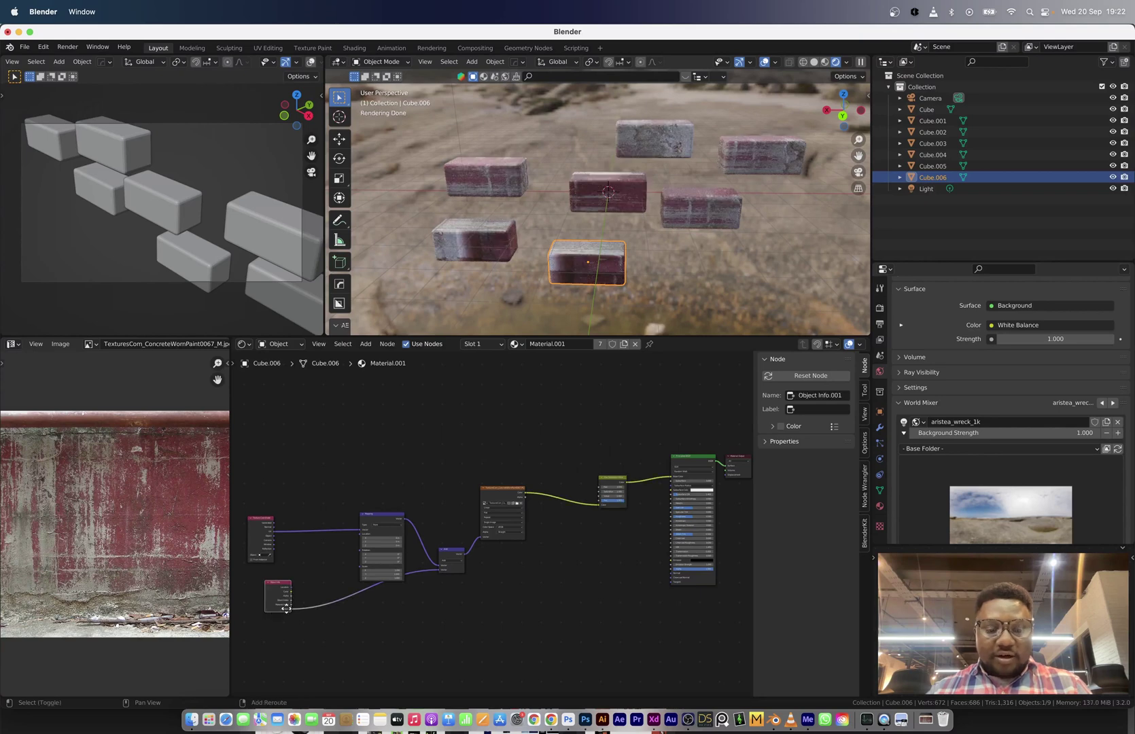
- Place a copy of the Object Info node above the Image Texture and connect its Random output to the Hue Saturation node's Value
left_click_drag(286, 607, 514, 417)
scroll(476, 435, "up", 5)
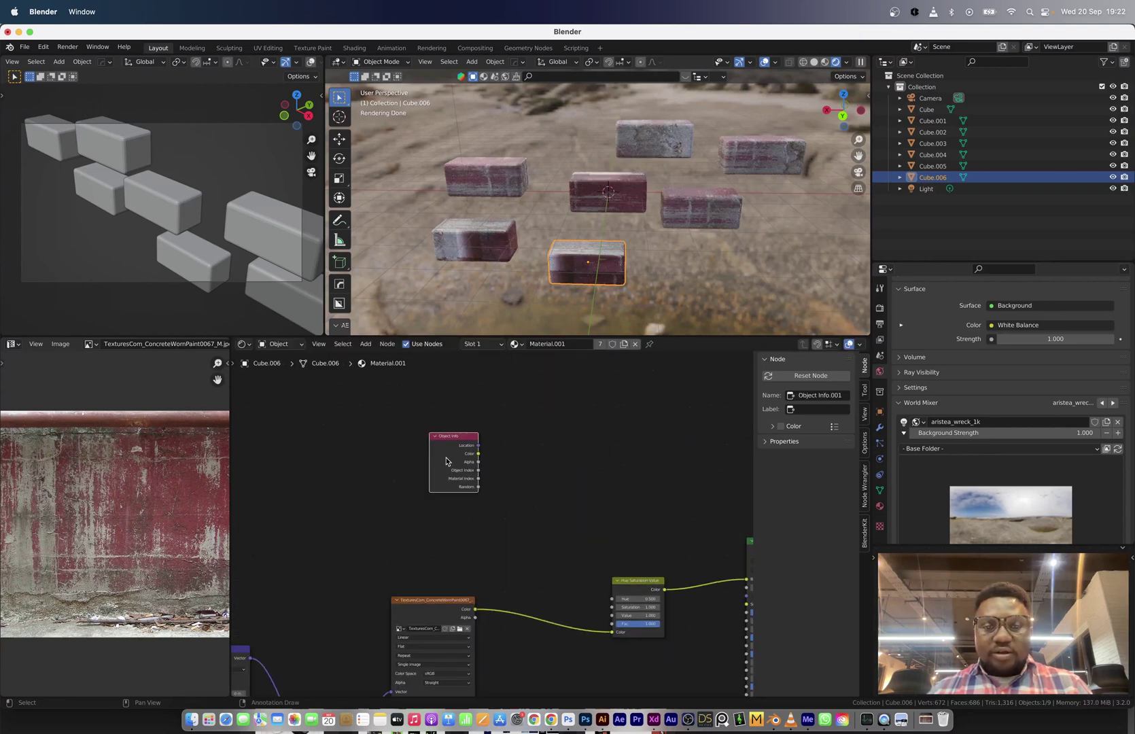
left_click_drag(446, 461, 375, 500)
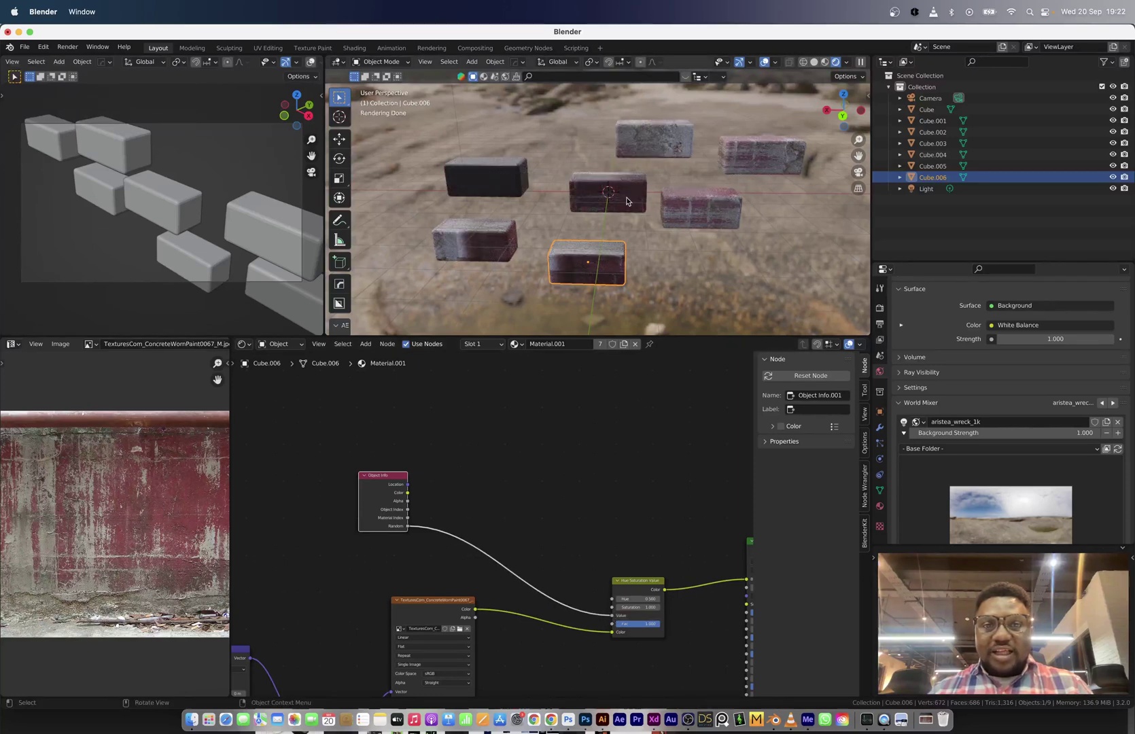
- Insert a Math Add node between the copied Object Info's Random output and the Hue Saturation node's Value, with its second value at 0.540
scroll(514, 515, "up", 2)
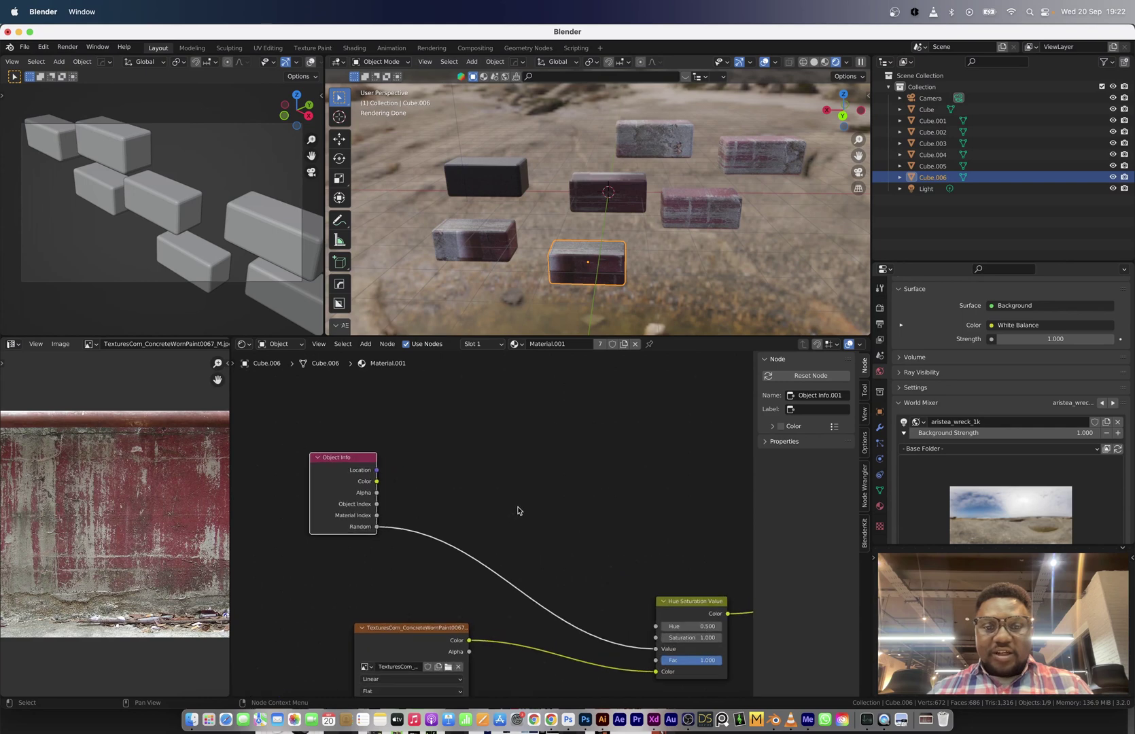
key("shift+a")
left_click(558, 474)
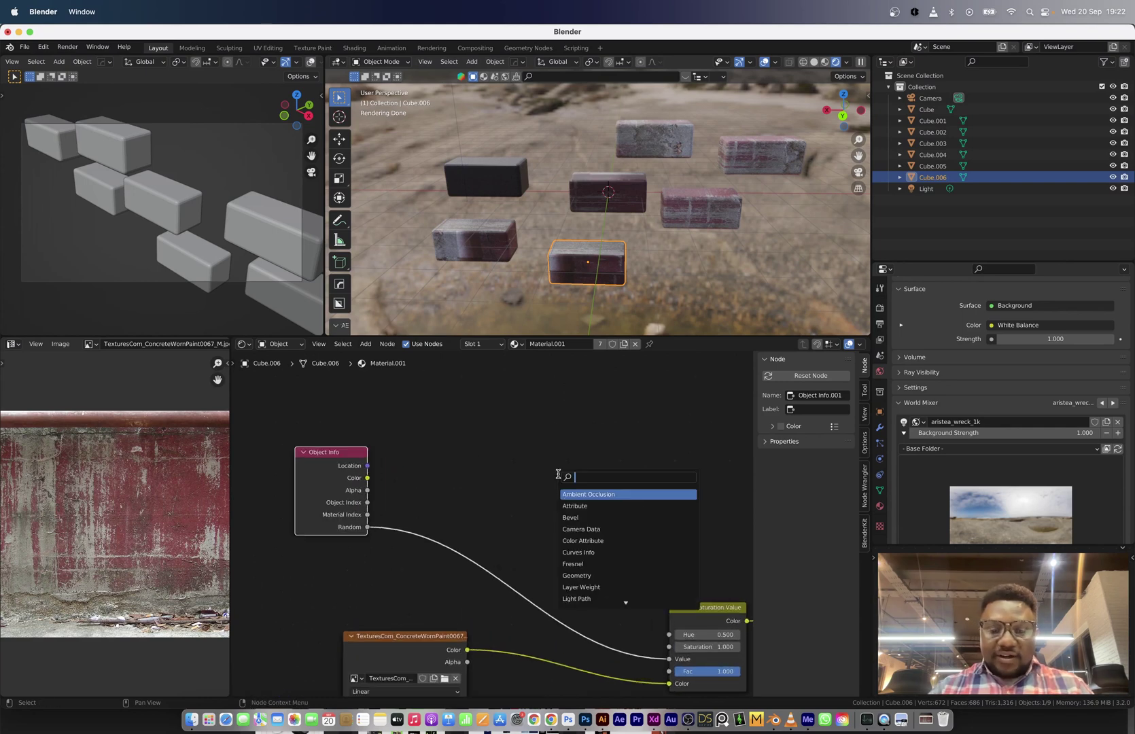
type("add")
key("Return")
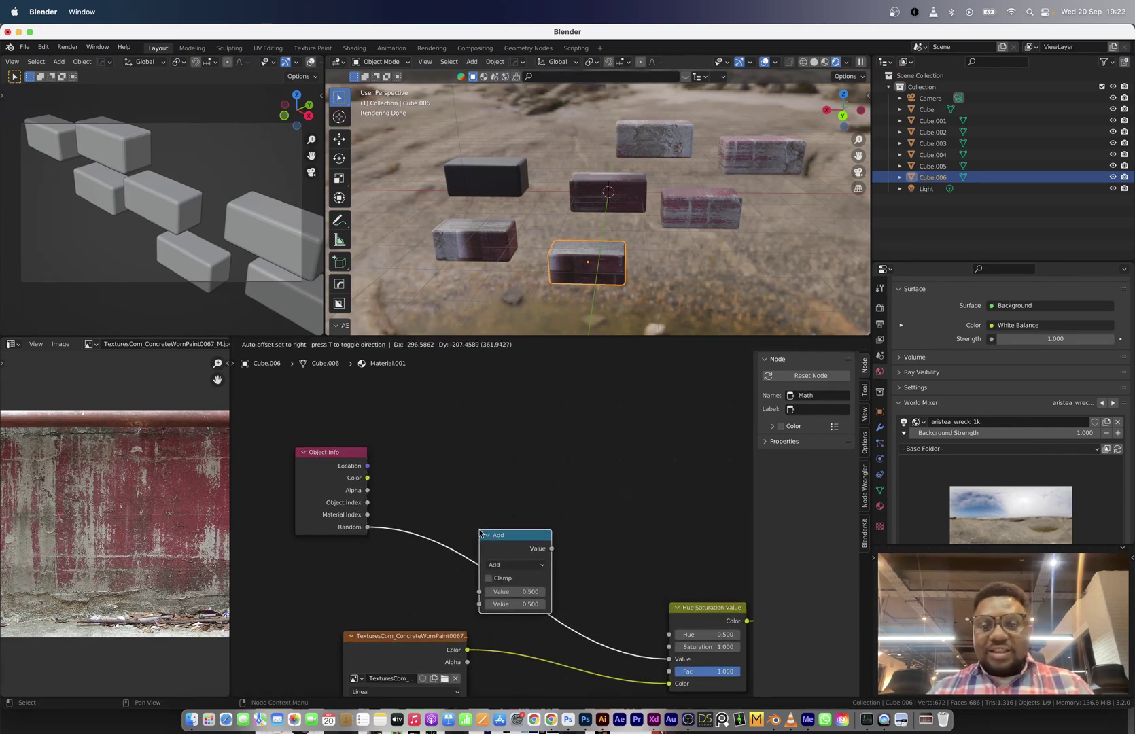
left_click(483, 533)
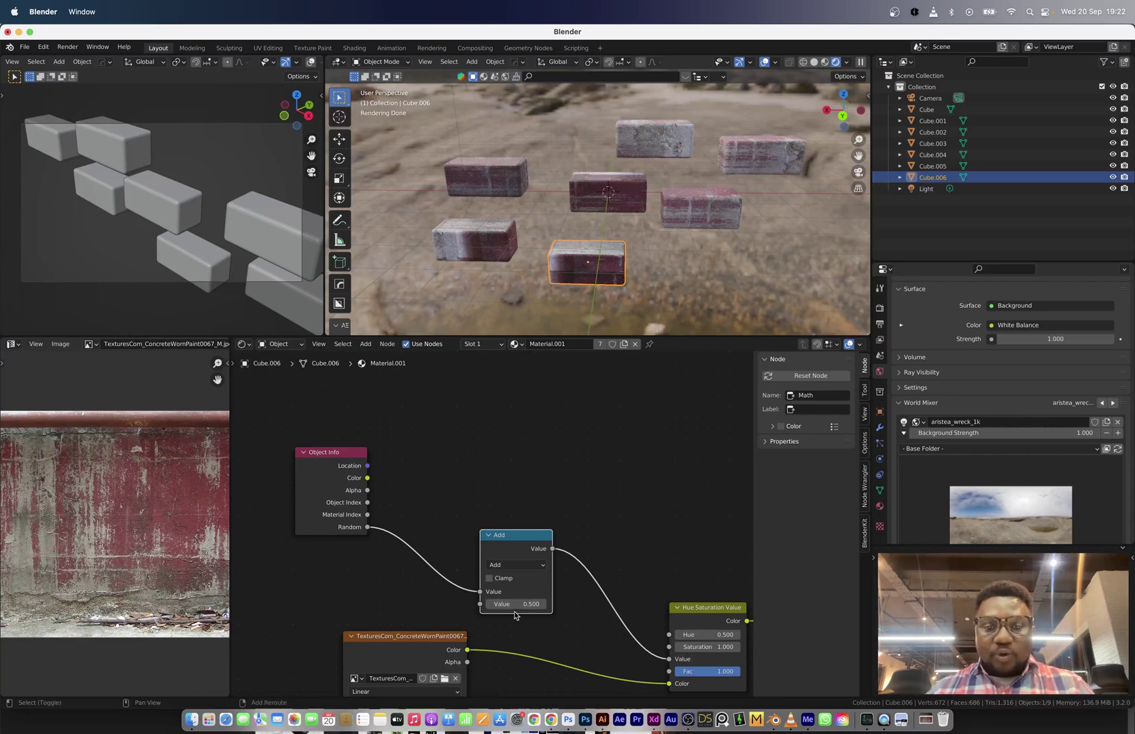
mouse_move(520, 606)
left_mouse_down()
mouse_move(491, 606)
mouse_move(522, 604)
left_mouse_up()
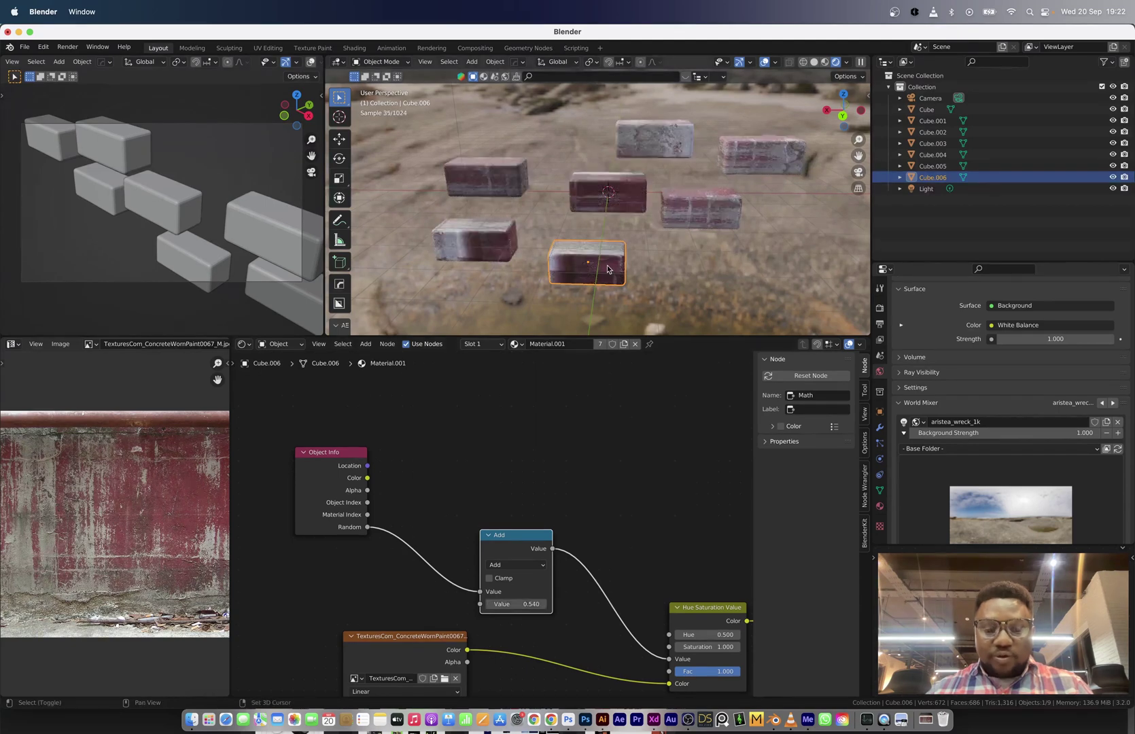
- Duplicate the front block three more times and place the copies among the existing blocks
key("shift+d")
left_click(727, 272)
key("shift+d")
left_click(839, 221)
key("shift+d")
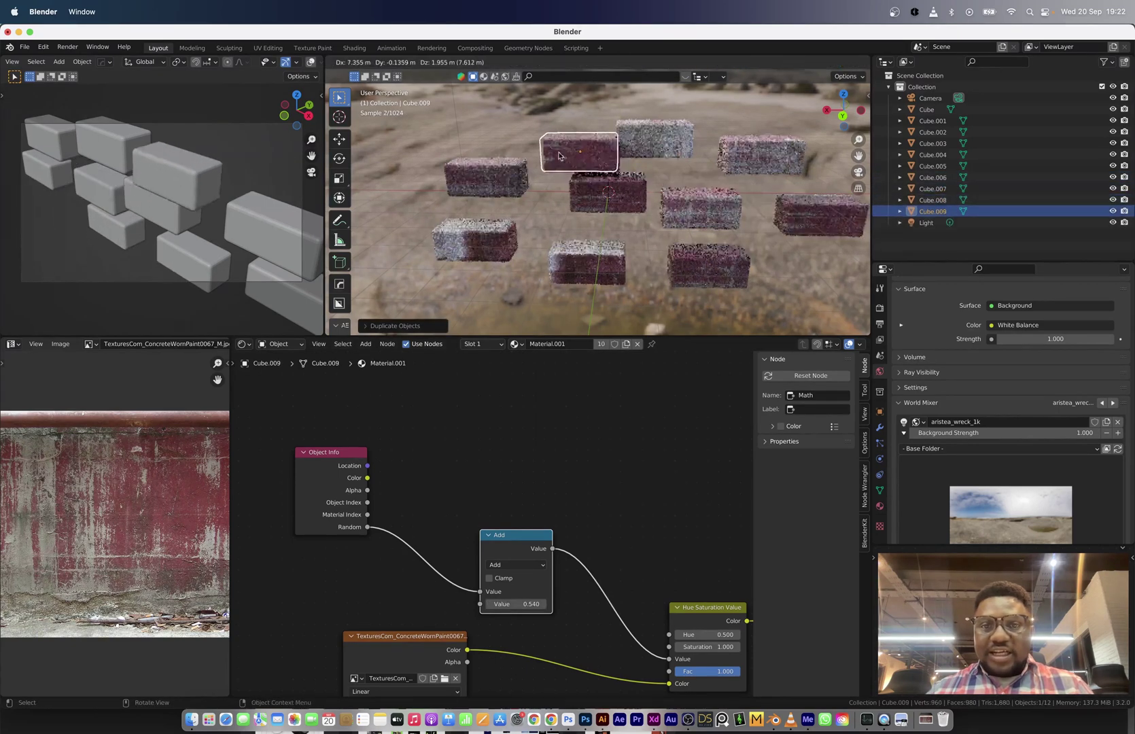
left_click(530, 145)
- Delete all the duplicated blocks together with the light, and select the remaining original block
left_click_drag(836, 265, 651, 144)
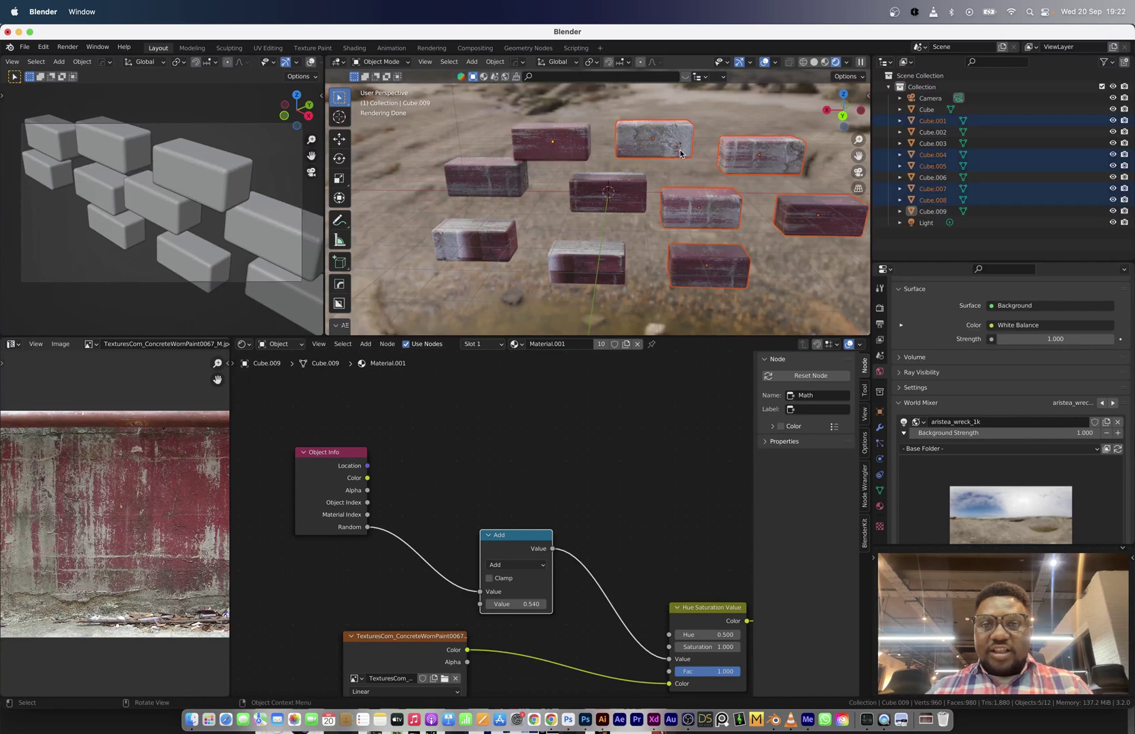
key("x")
left_click(650, 150)
left_click_drag(449, 116, 496, 230)
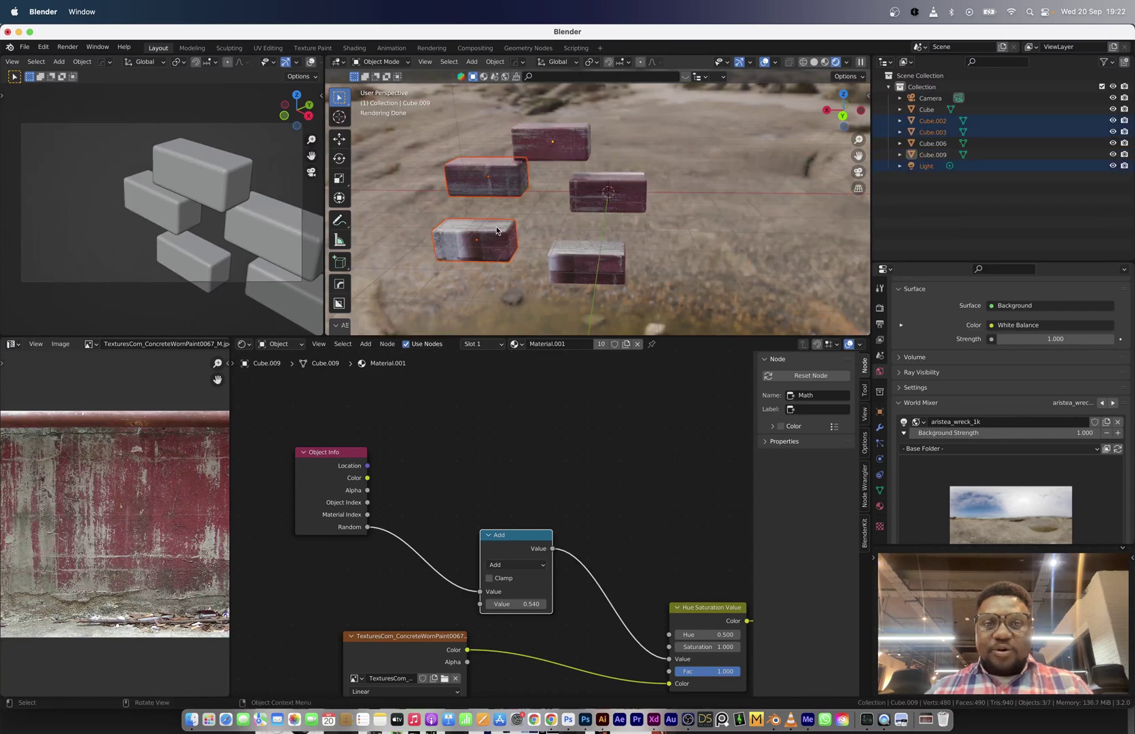
left_click(530, 141, "shift")
left_click(582, 268, "shift")
key("Delete")
left_click(611, 191)
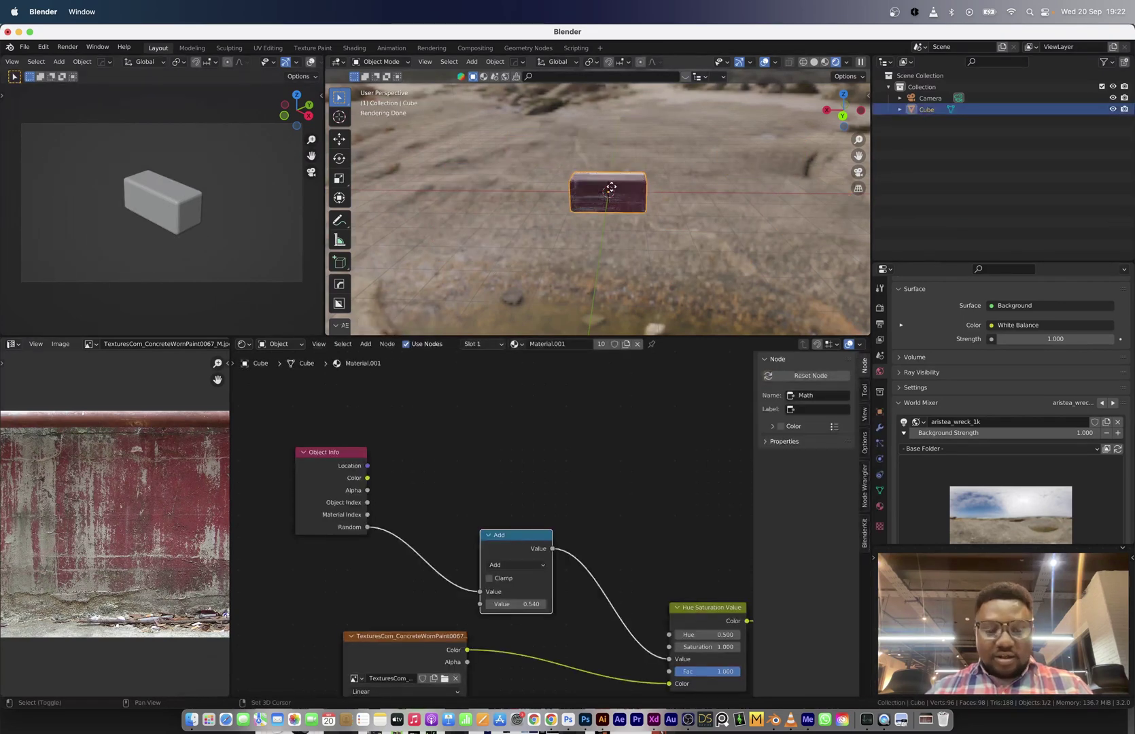
- Duplicate the block twice, placing the copies end to end in a straight row beside the original
key("shift+d")
left_click(688, 198)
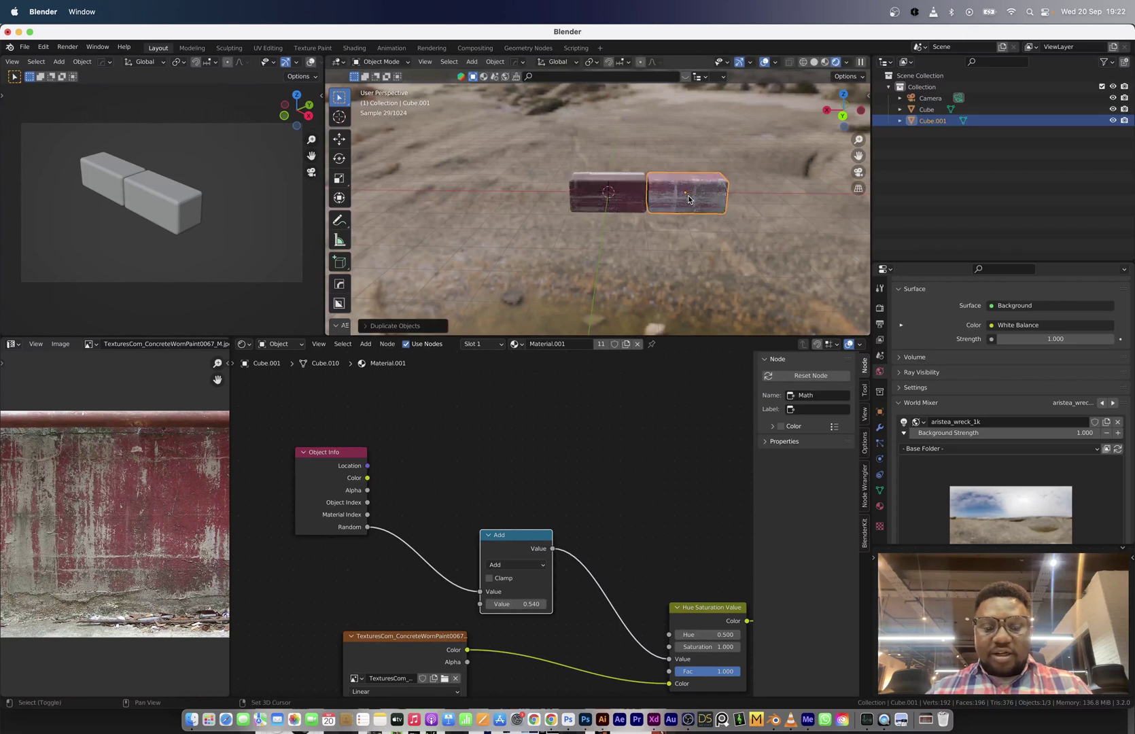
key("shift+d")
left_click(769, 201)
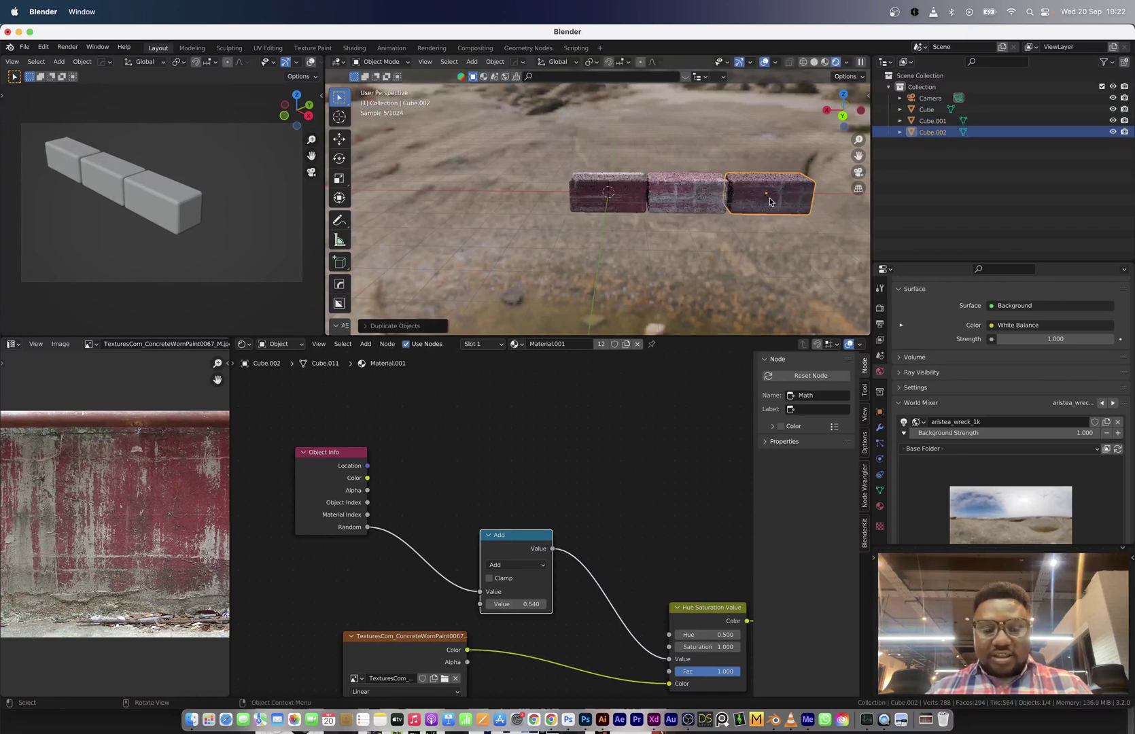
- Duplicate the end block twice more along the X axis, extending the straight row to five blocks
key("shift+d")
key("x")
left_click(850, 199)
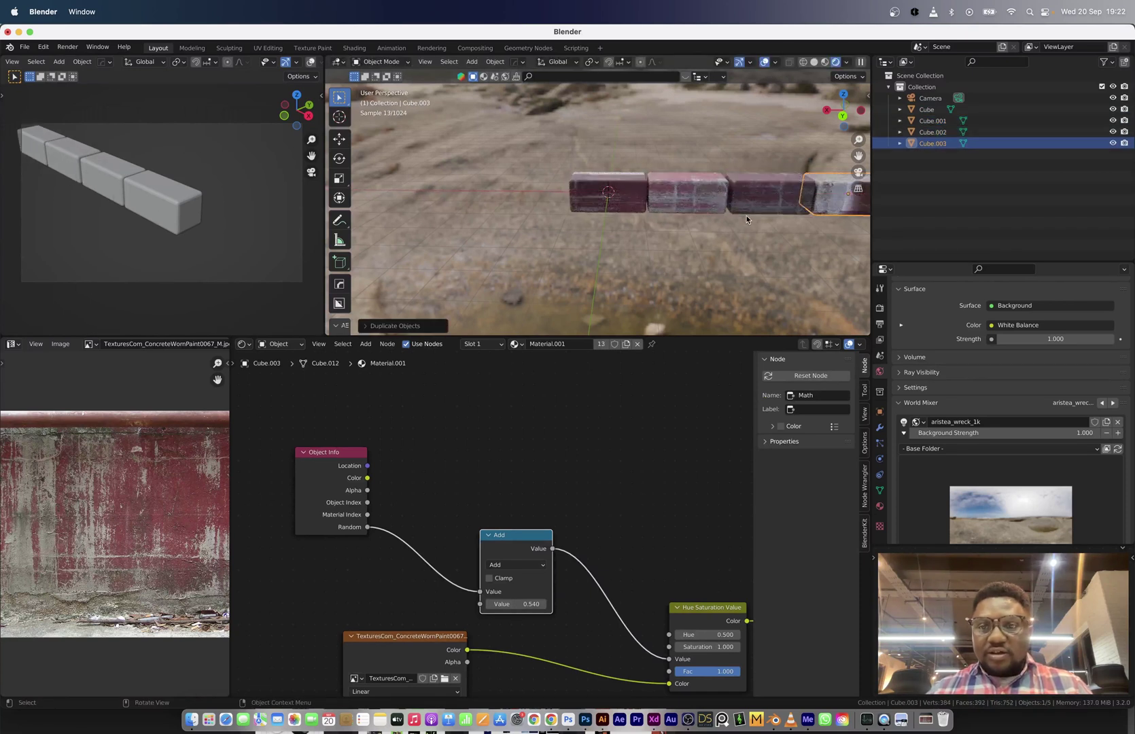
scroll(748, 220, "down", 1)
middle_click_drag(747, 220, 682, 227, "shift")
key("shift+d")
key("x")
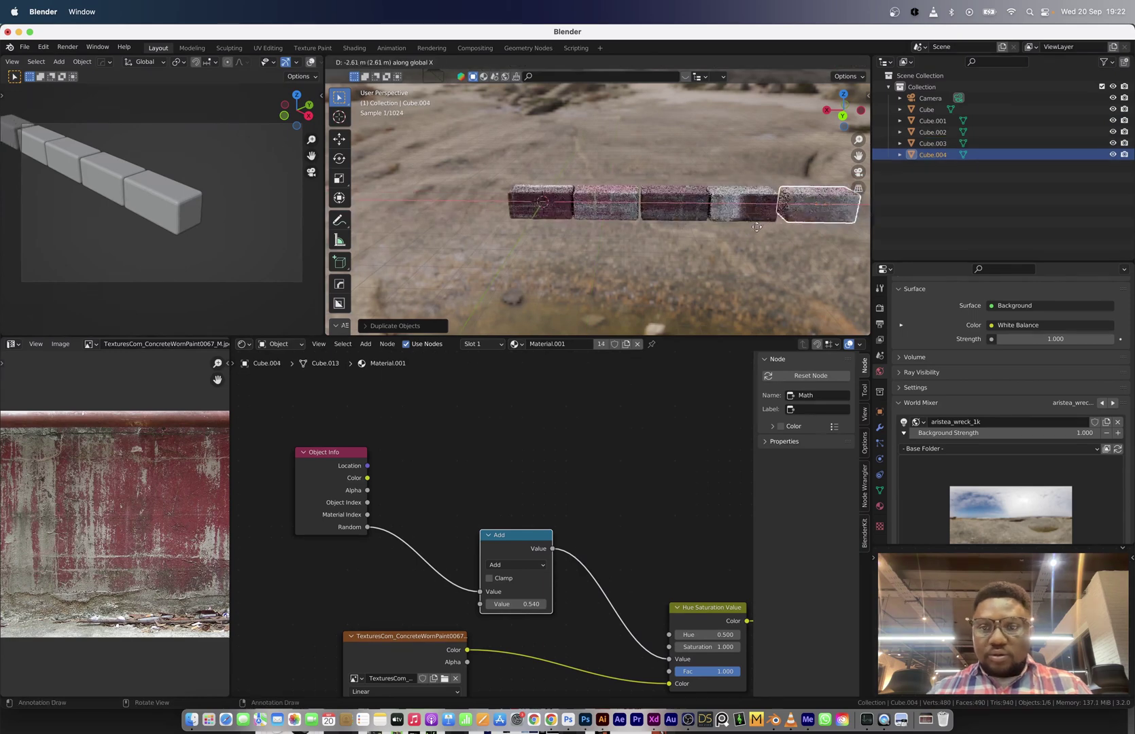
- Select all five blocks and duplicate the row about 1 m up along Z to stack a second course on top
left_click(741, 207, "shift")
left_click(672, 204, "shift")
left_click(605, 203, "shift")
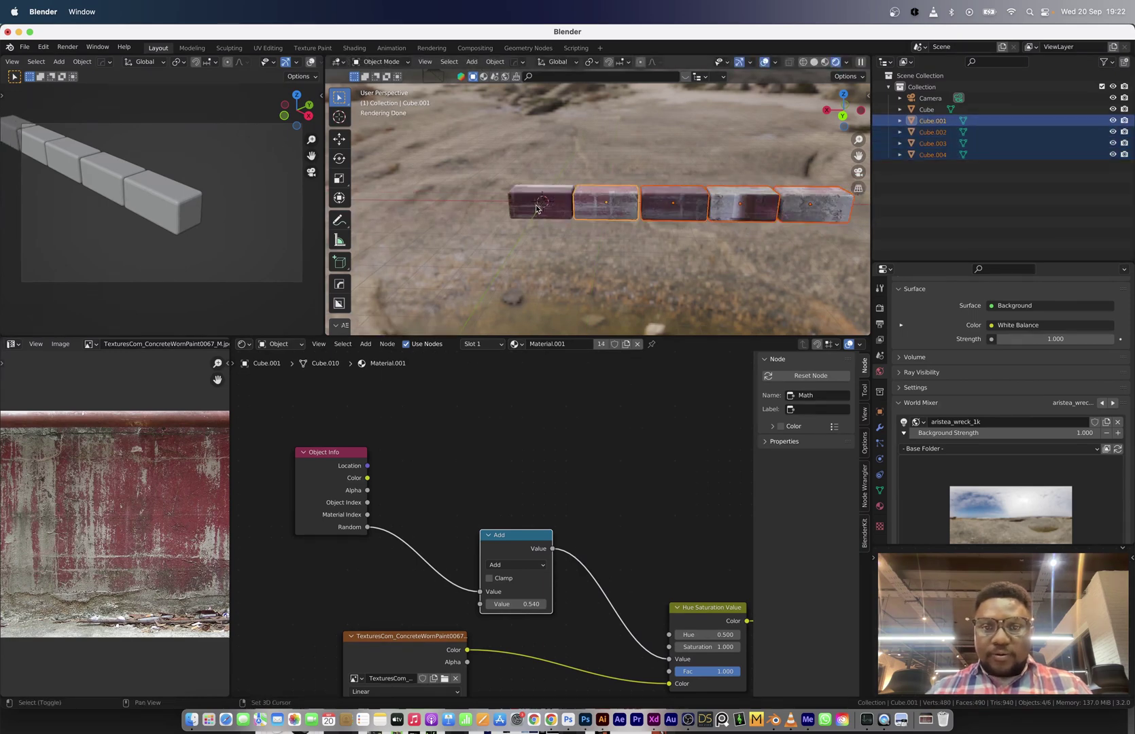
left_click(540, 204, "shift")
key("shift+d")
key("z")
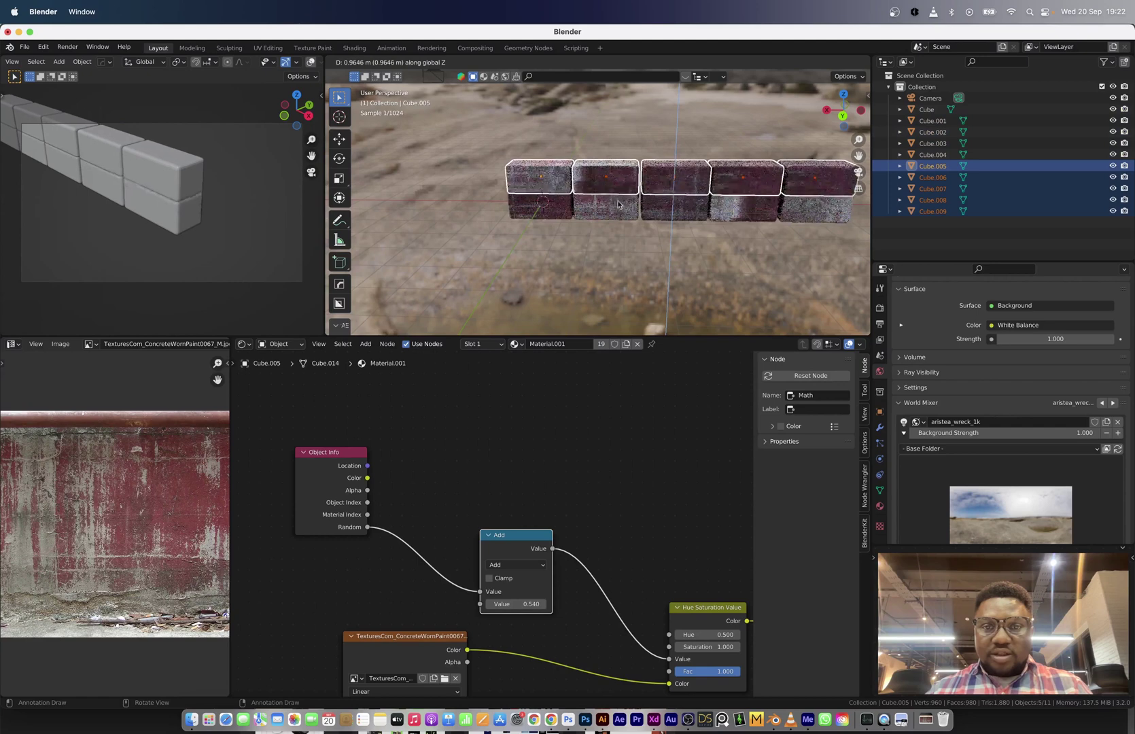
left_click(617, 200)
- Shift the upper course along the X axis by about half a block to form a staggered brick pattern, and deselect everything
key("g")
key("x")
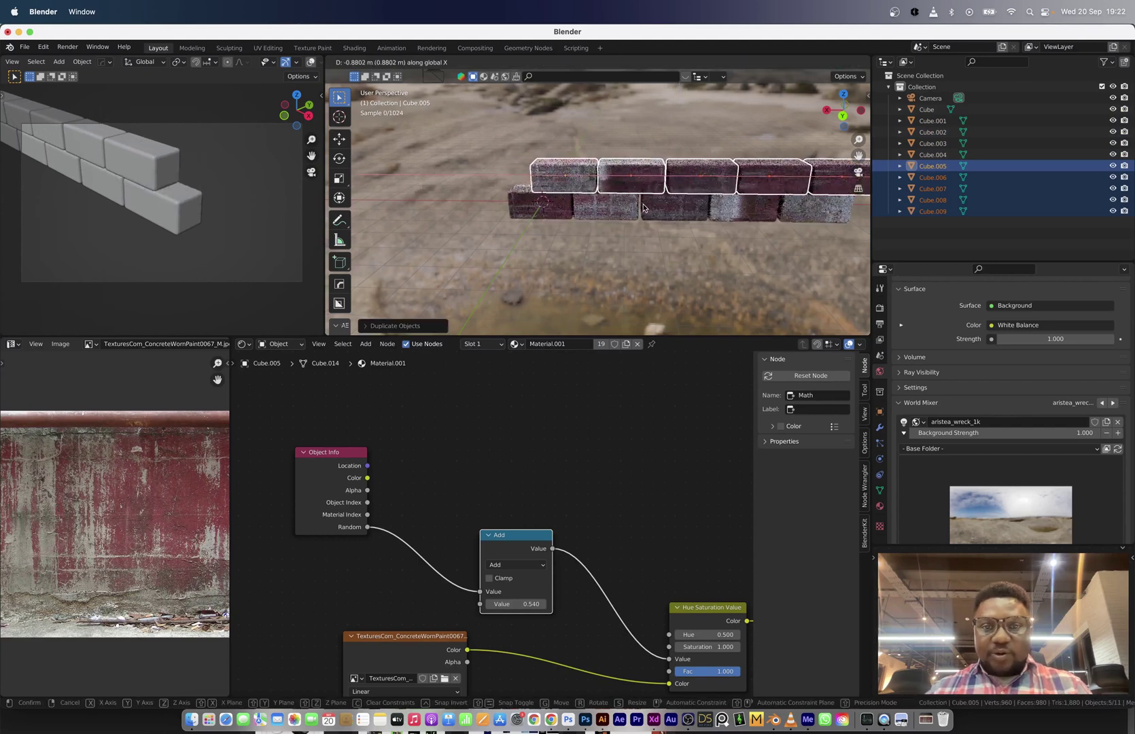
left_click(650, 207)
left_click(639, 253)
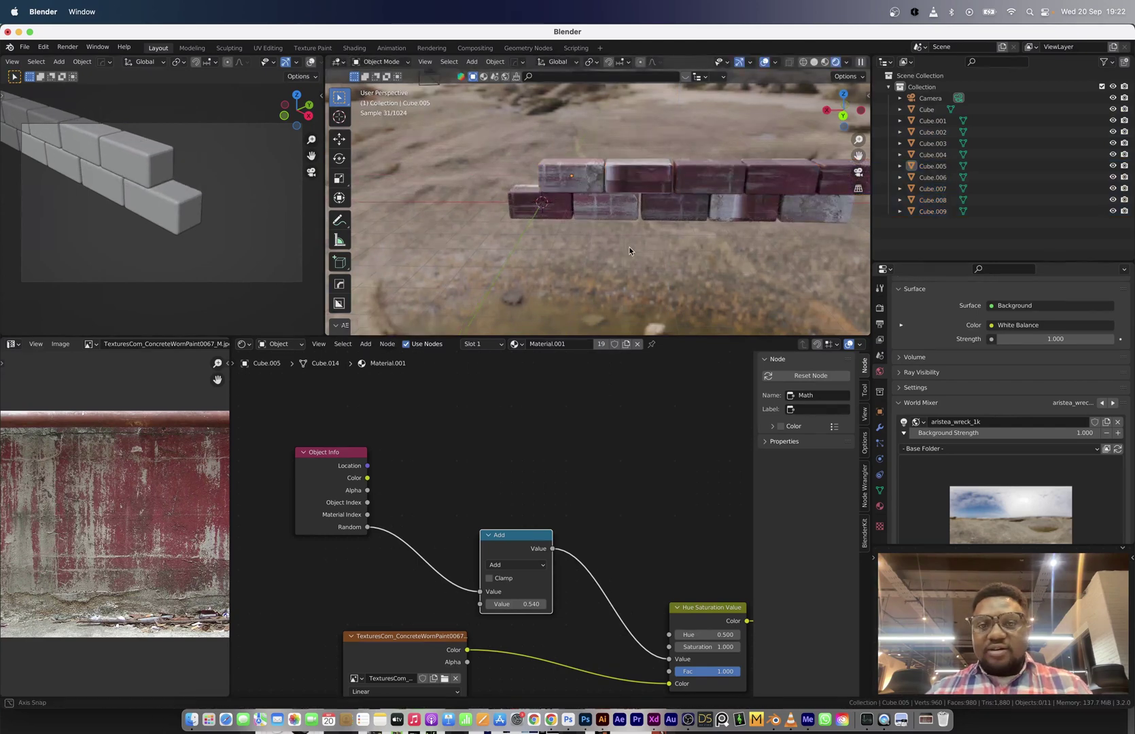
middle_click_drag(639, 252, 597, 229)
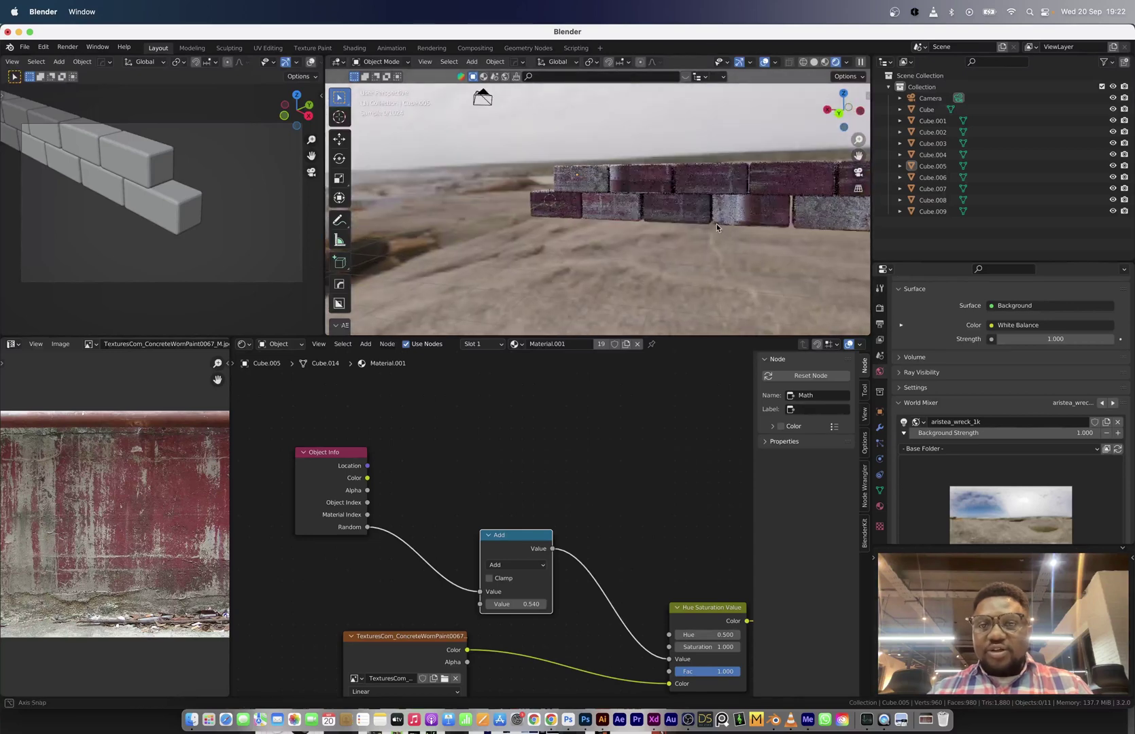
mouse_move(716, 224)
middle_mouse_down()
mouse_move(697, 212)
mouse_move(709, 233)
middle_mouse_up()
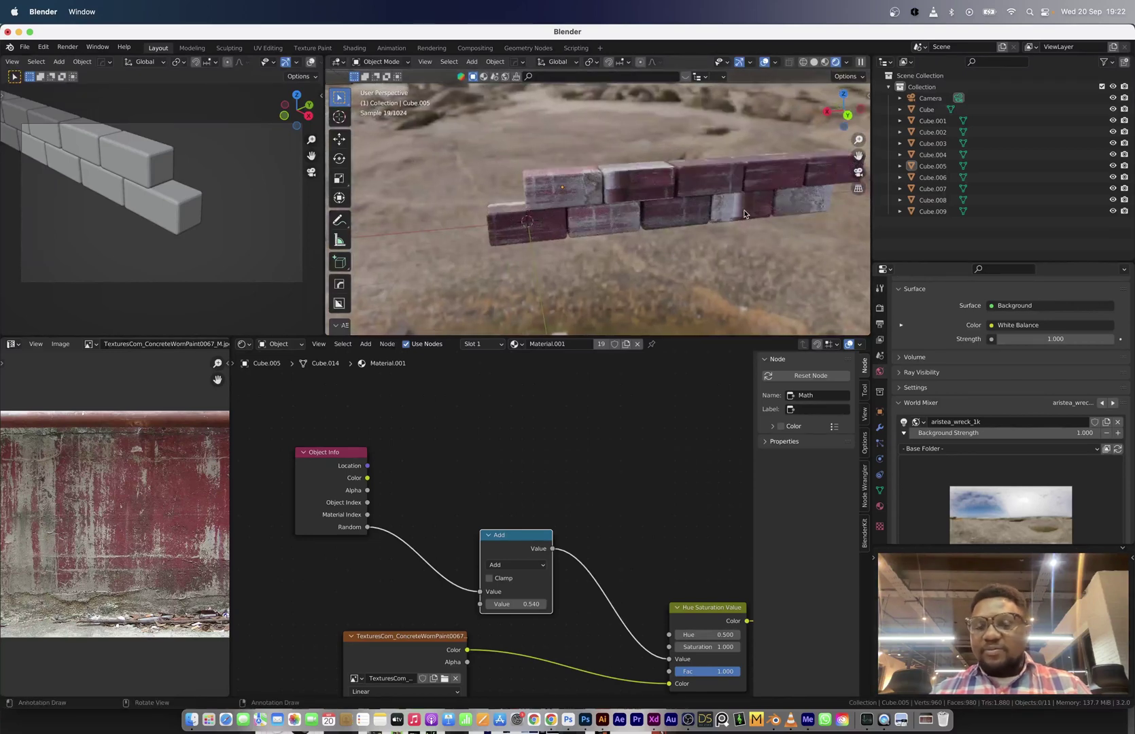